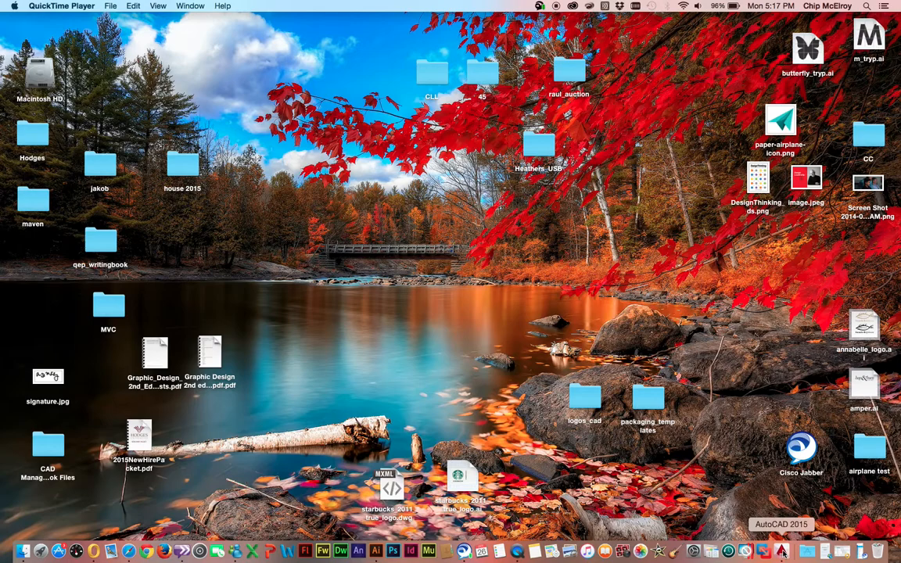
# Launch AutoCAD 2015 and open petco.dwg from the logos_cad folder on the Desktop, continuing despite its foreign DWG origin.
pyautogui.click(783, 552)
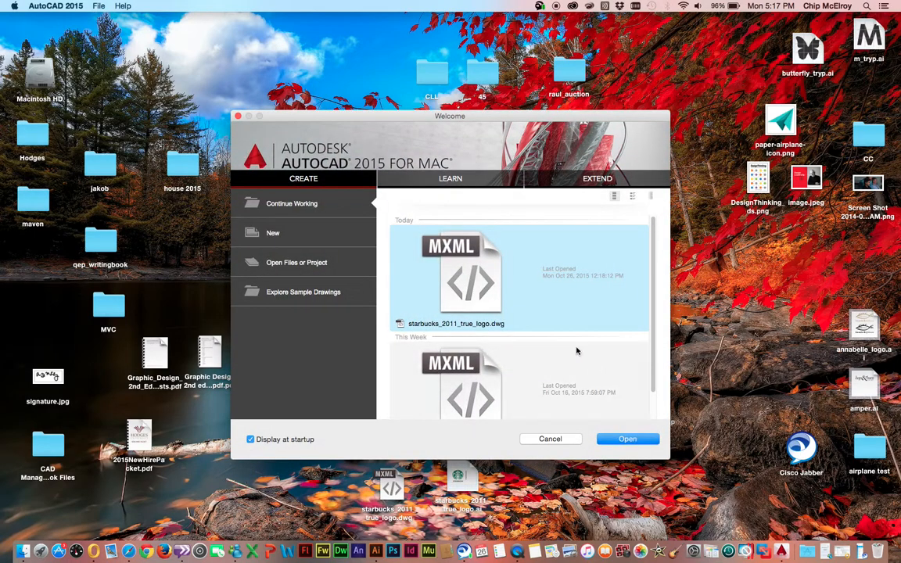
pyautogui.click(295, 263)
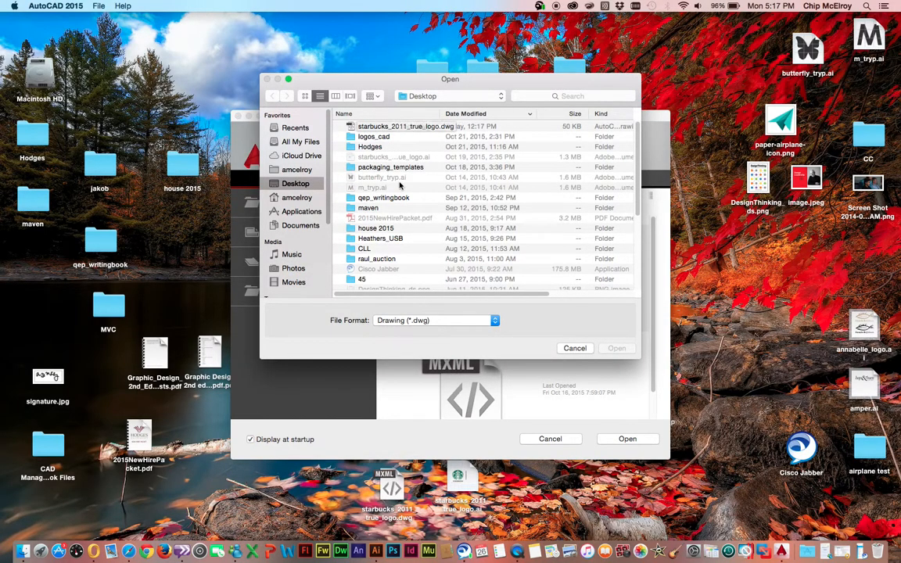
pyautogui.click(378, 138)
pyautogui.doubleClick(378, 137)
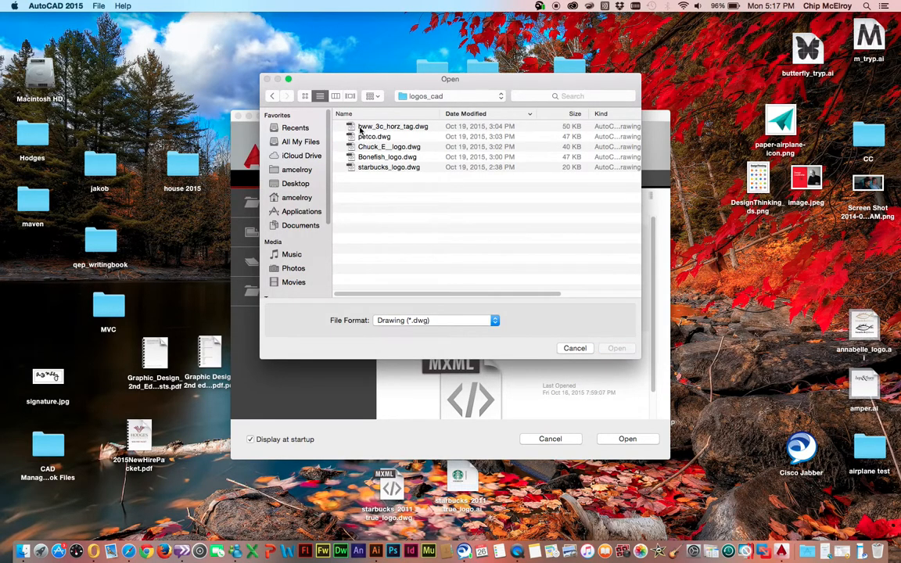
pyautogui.click(373, 136)
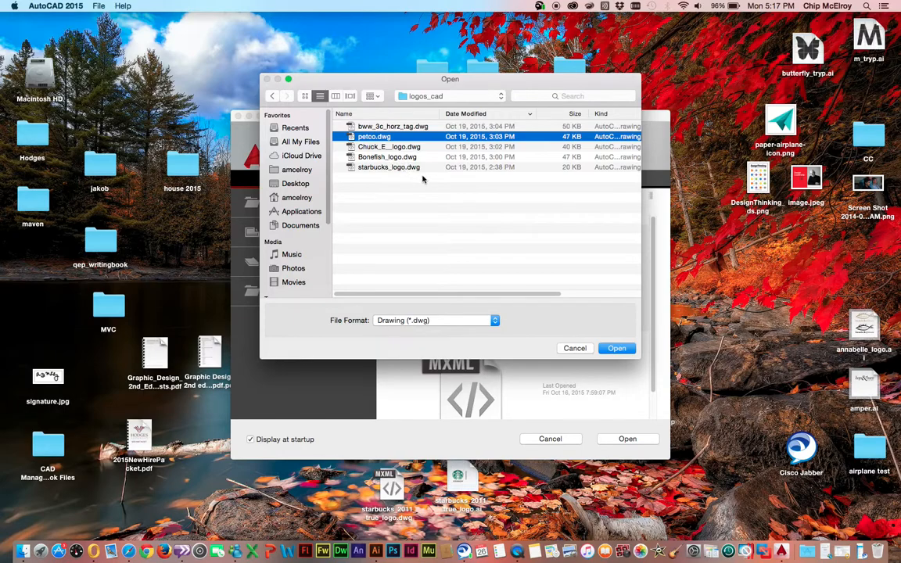
pyautogui.click(617, 351)
pyautogui.click(618, 351)
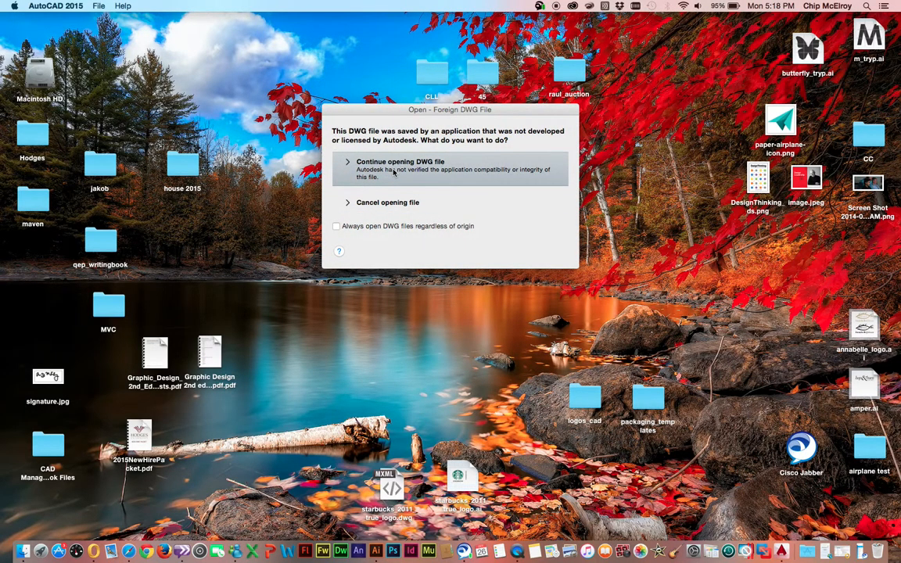
pyautogui.click(394, 173)
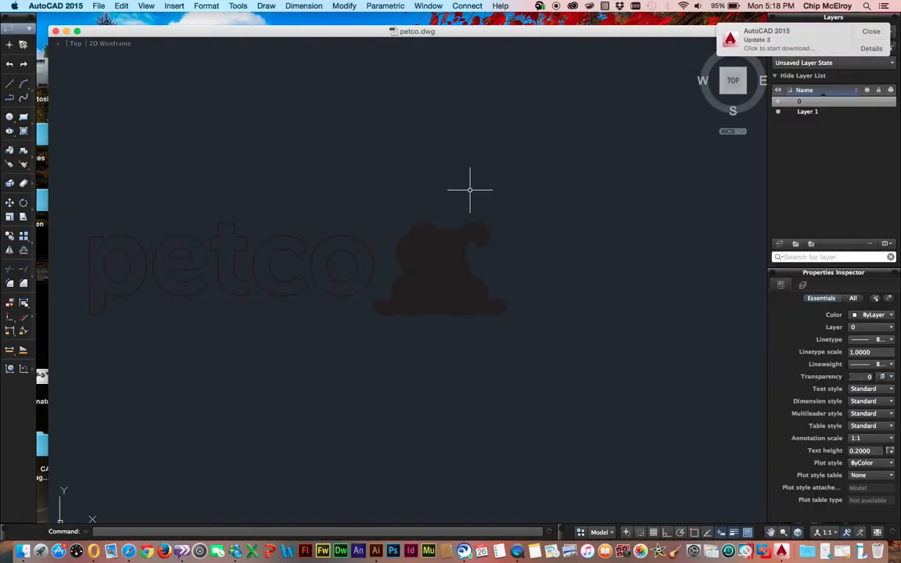
# Create a new layer named redraw.
pyautogui.moveTo(404, 275)
pyautogui.mouseDown(button='middle')
pyautogui.moveTo(371, 304)
pyautogui.moveTo(480, 303)
pyautogui.moveTo(574, 279)
pyautogui.mouseUp(button='middle')
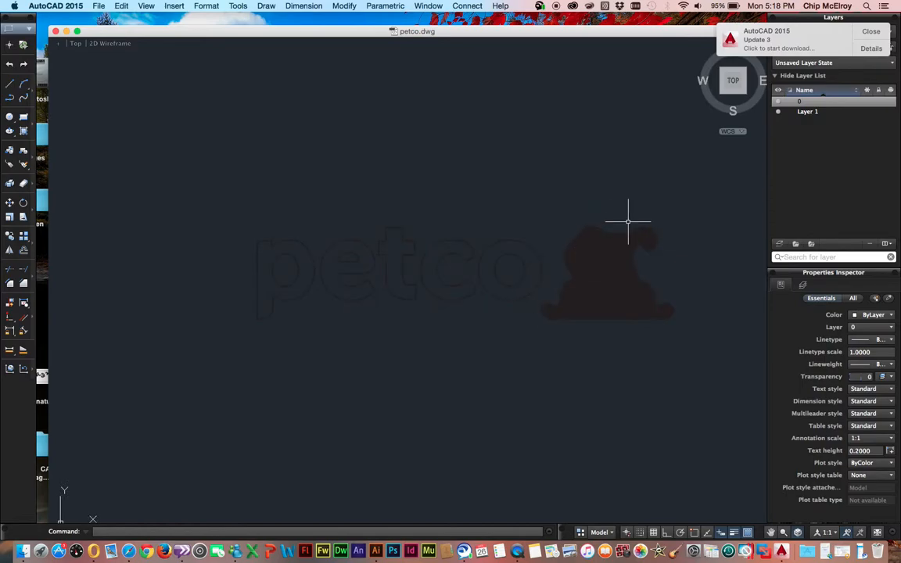
pyautogui.scroll(3, 627, 221)
pyautogui.moveTo(627, 226)
pyautogui.mouseDown(button='middle')
pyautogui.moveTo(448, 231)
pyautogui.moveTo(281, 213)
pyautogui.mouseUp(button='middle')
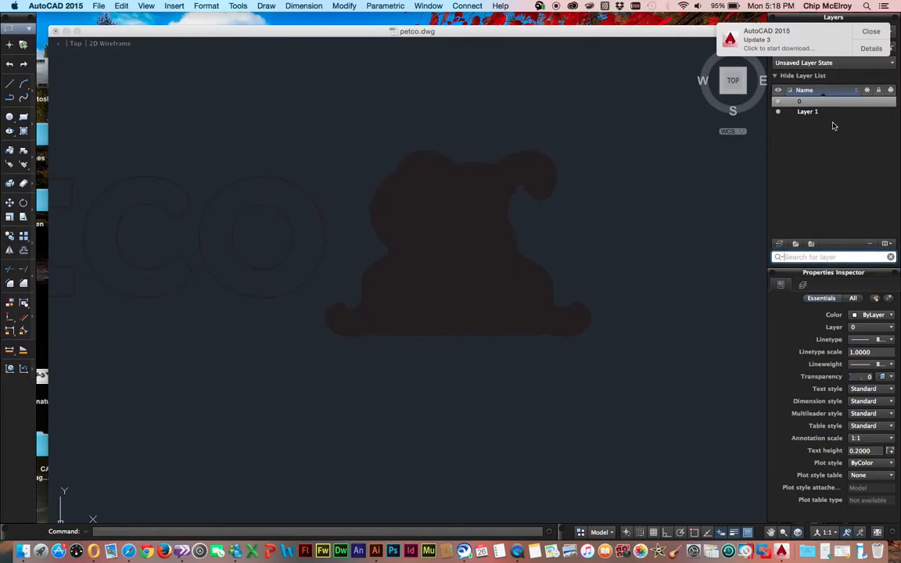
pyautogui.click(779, 243)
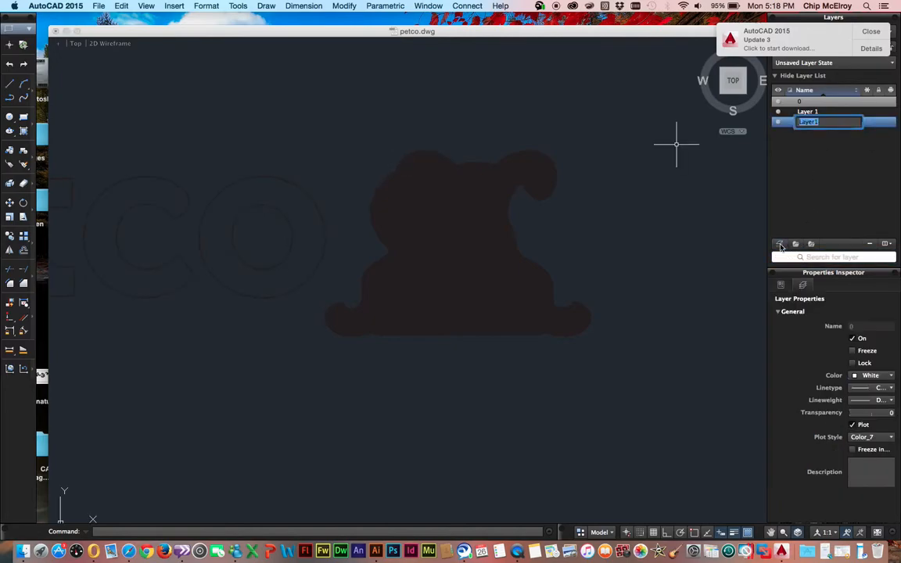
pyautogui.write('redraw')
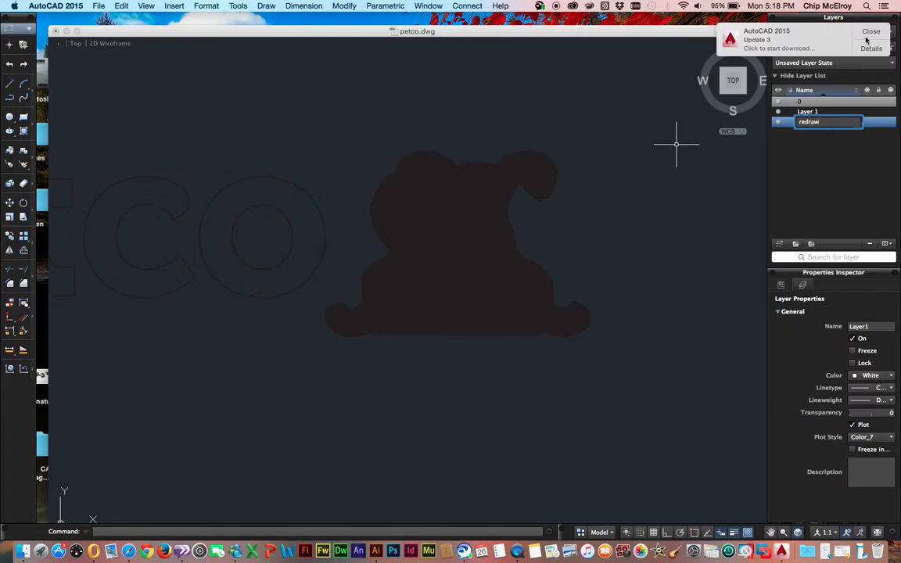
pyautogui.click(805, 135)
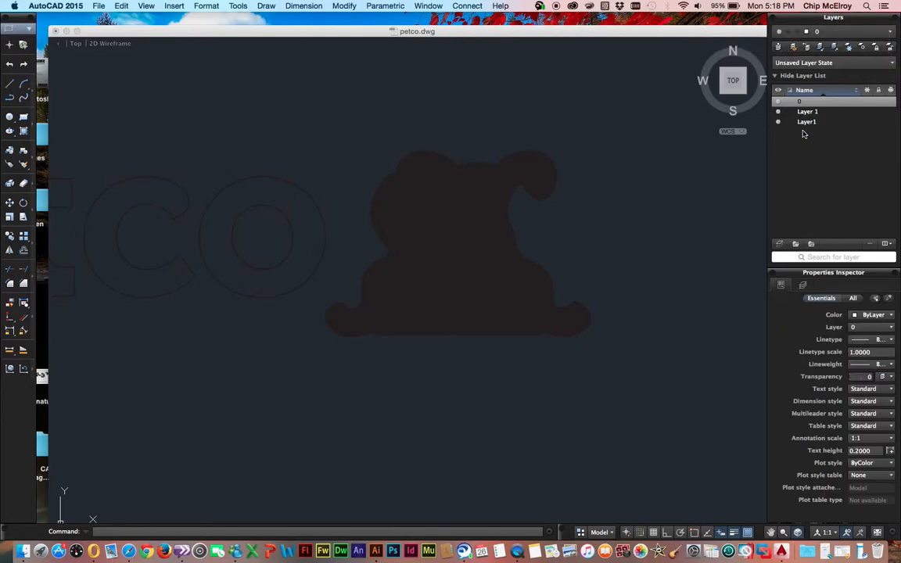
# Switch Layer 1's visibility off and back on to check its contents, and lock the layer.
pyautogui.click(779, 114)
pyautogui.click(779, 113)
pyautogui.click(878, 113)
# Start a polyline on the upper edge of the silhouette's left paw with a straight segment about 0.054 long running down to the left.
pyautogui.scroll(5, 419, 262)
pyautogui.moveTo(426, 241)
pyautogui.mouseDown(button='middle')
pyautogui.moveTo(402, 281)
pyautogui.moveTo(359, 304)
pyautogui.mouseUp(button='middle')
pyautogui.click(11, 98)
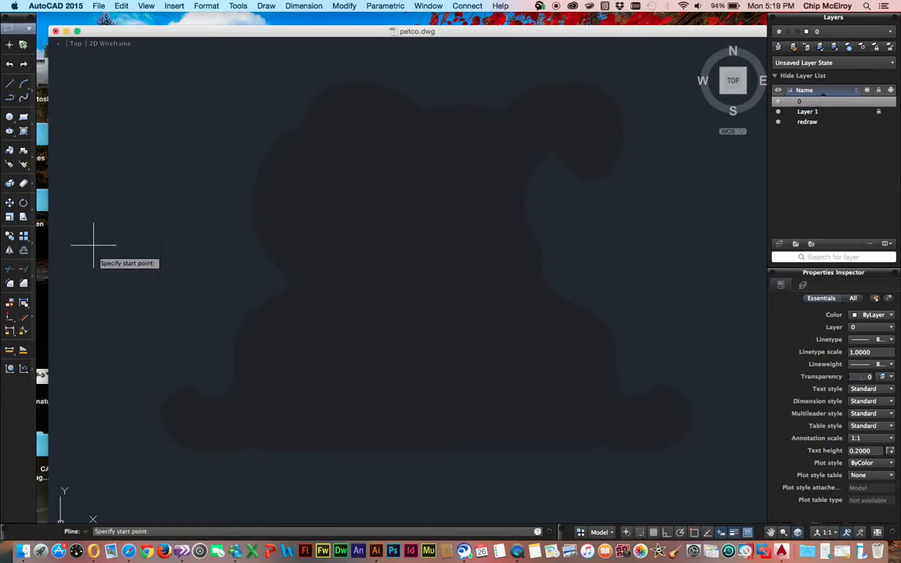
pyautogui.click(194, 384)
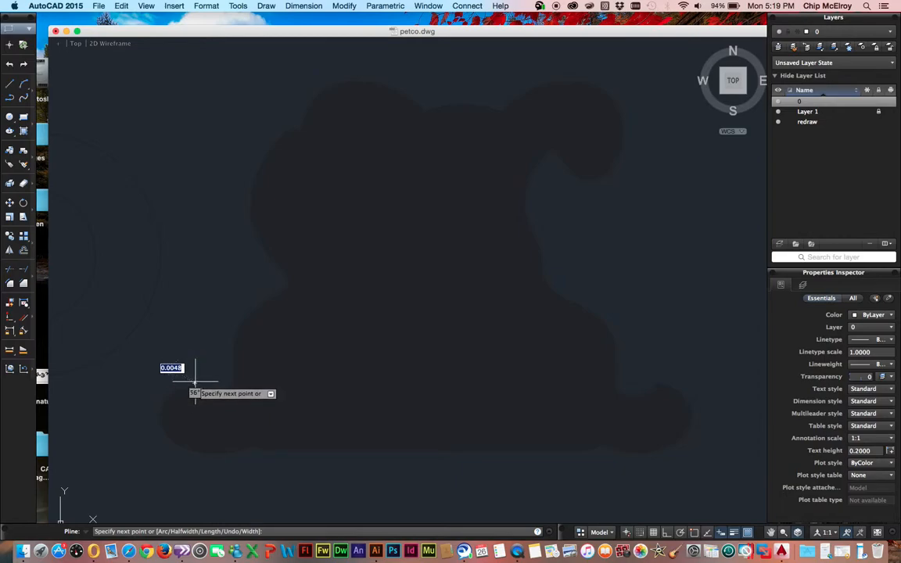
pyautogui.rightClick(194, 383)
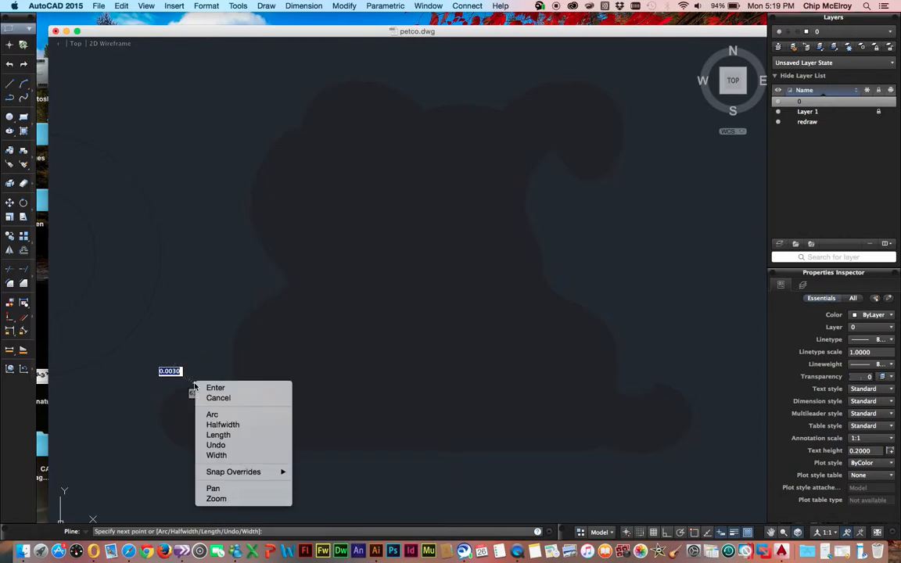
pyautogui.click(212, 415)
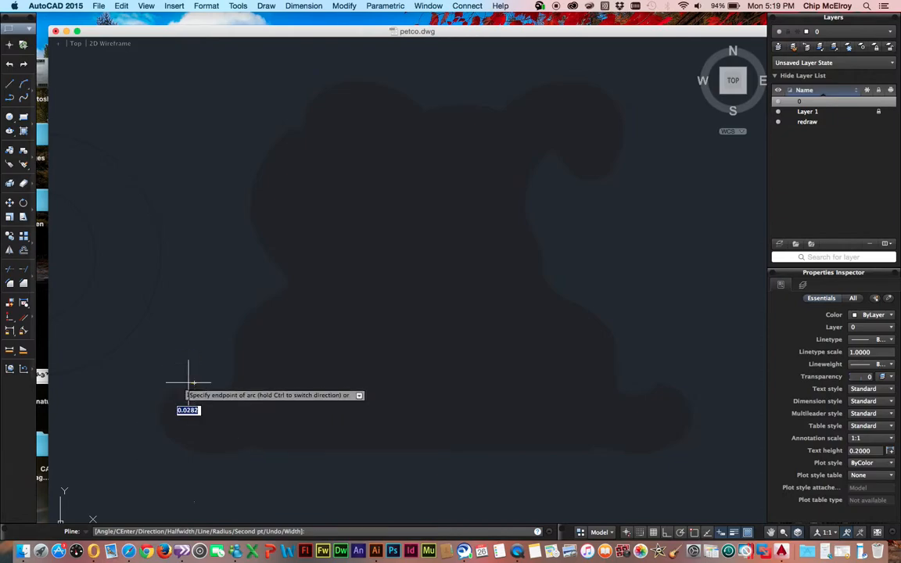
pyautogui.rightClick(195, 383)
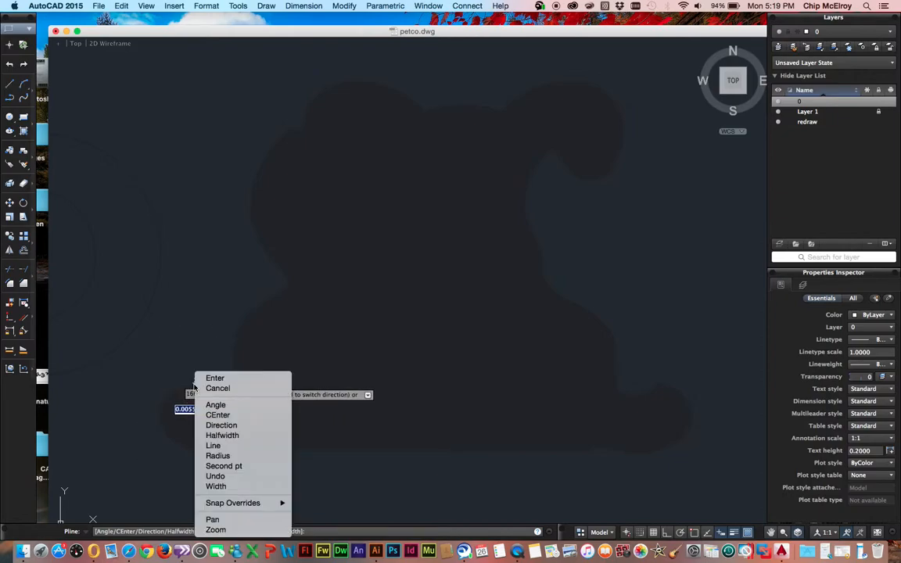
pyautogui.click(225, 444)
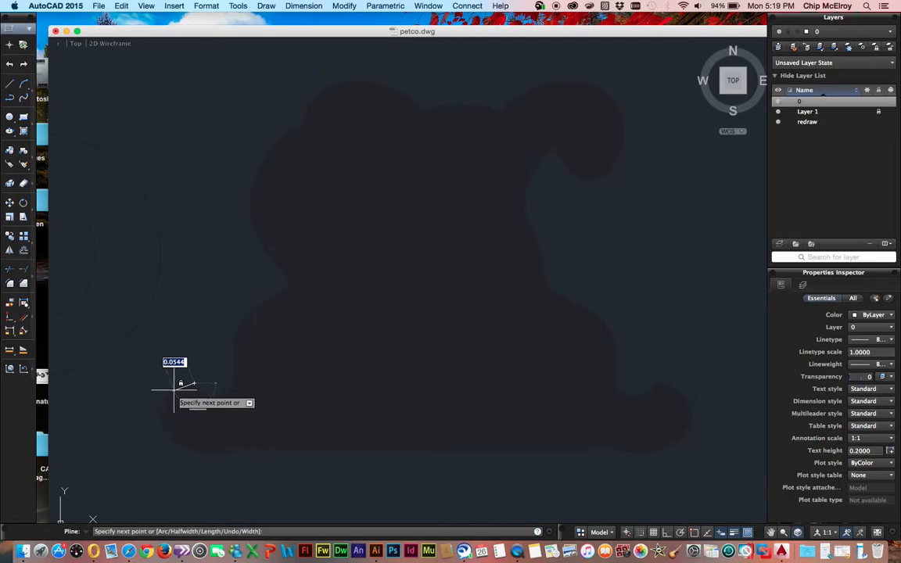
# Trace around the left paw with an arc spanning about 0.11, a line about 0.016 long and an arc spanning about 0.13.
pyautogui.rightClick(174, 389)
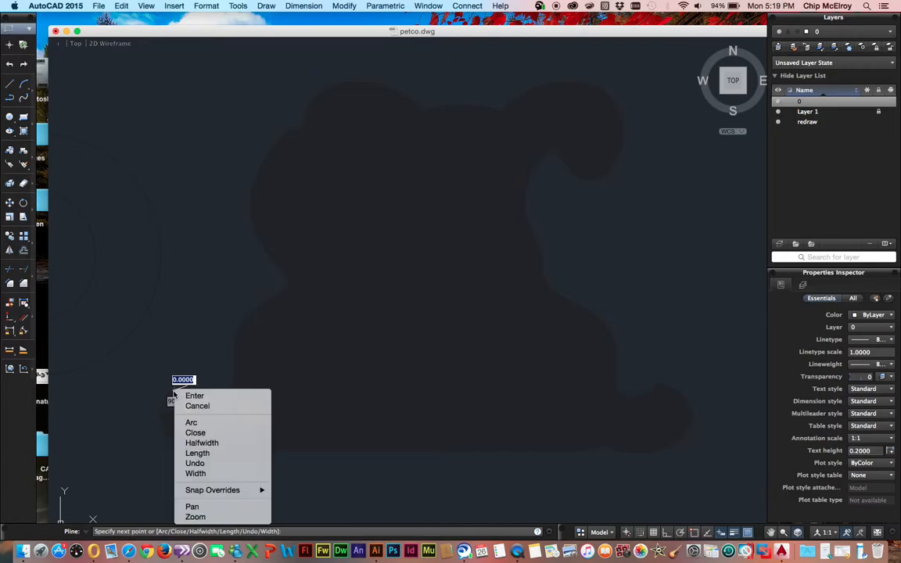
pyautogui.click(190, 423)
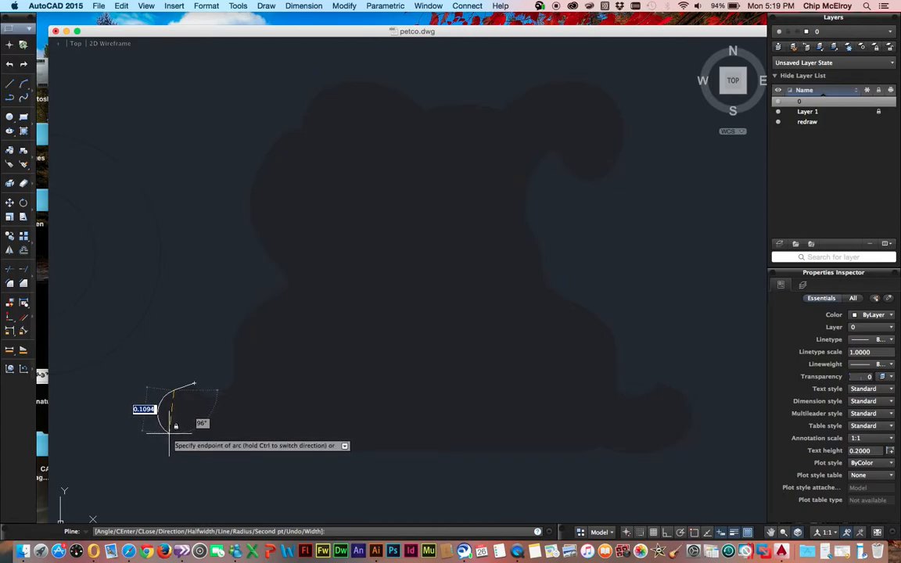
pyautogui.rightClick(169, 426)
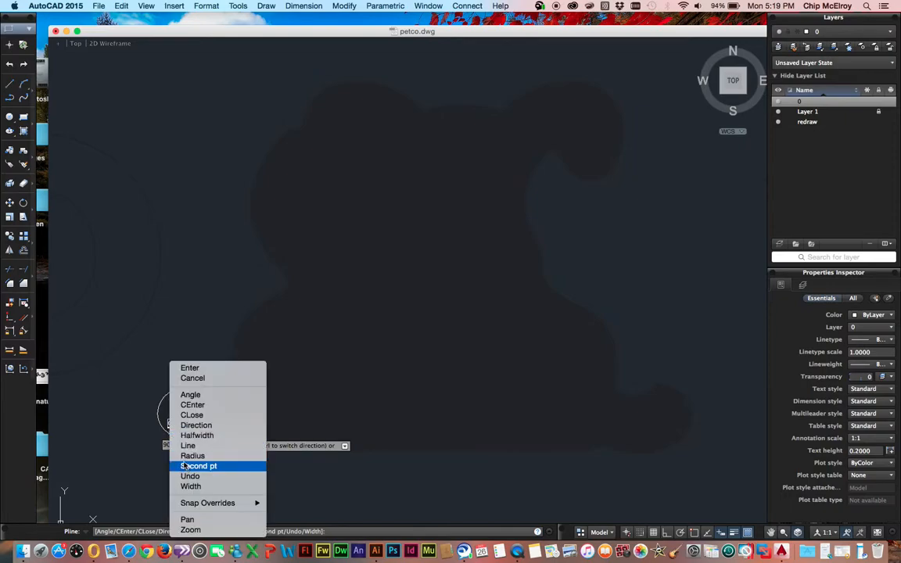
pyautogui.click(186, 447)
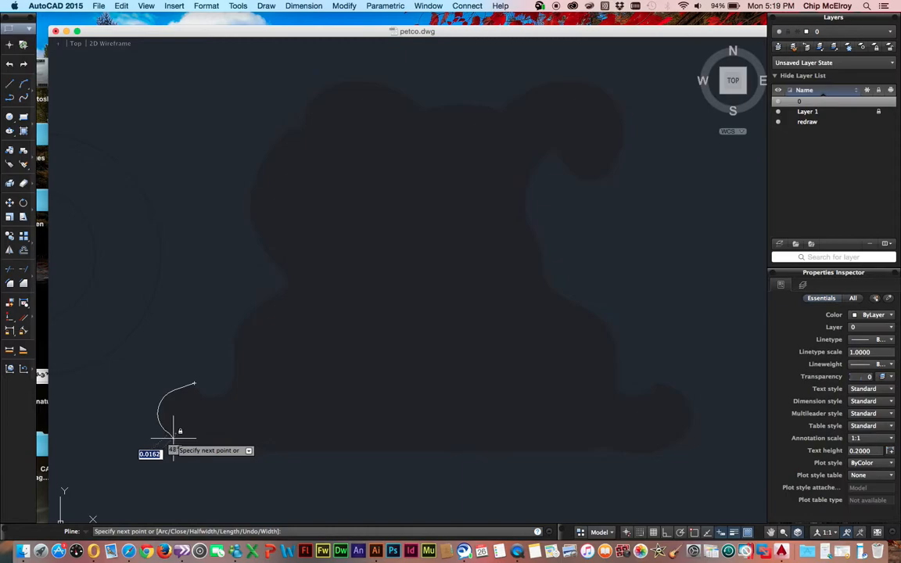
pyautogui.rightClick(173, 437)
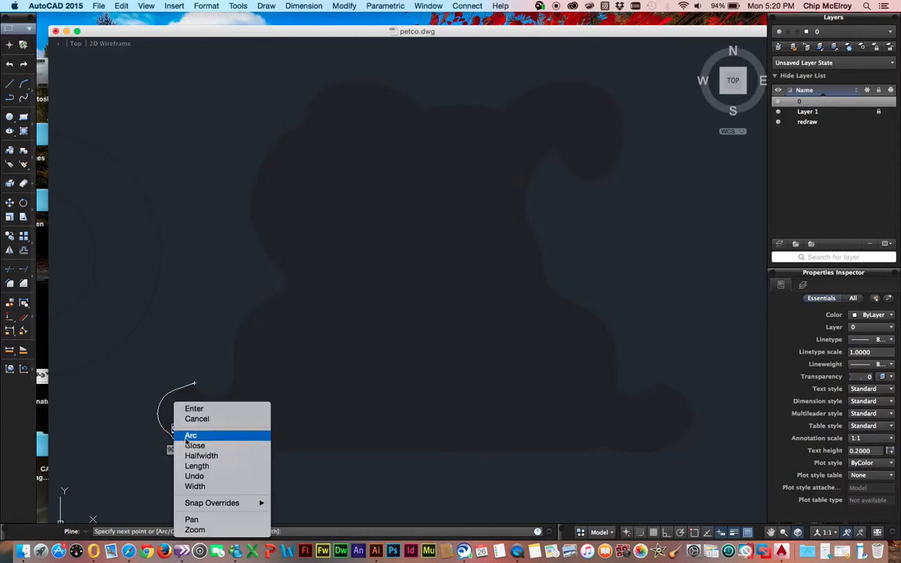
pyautogui.click(189, 435)
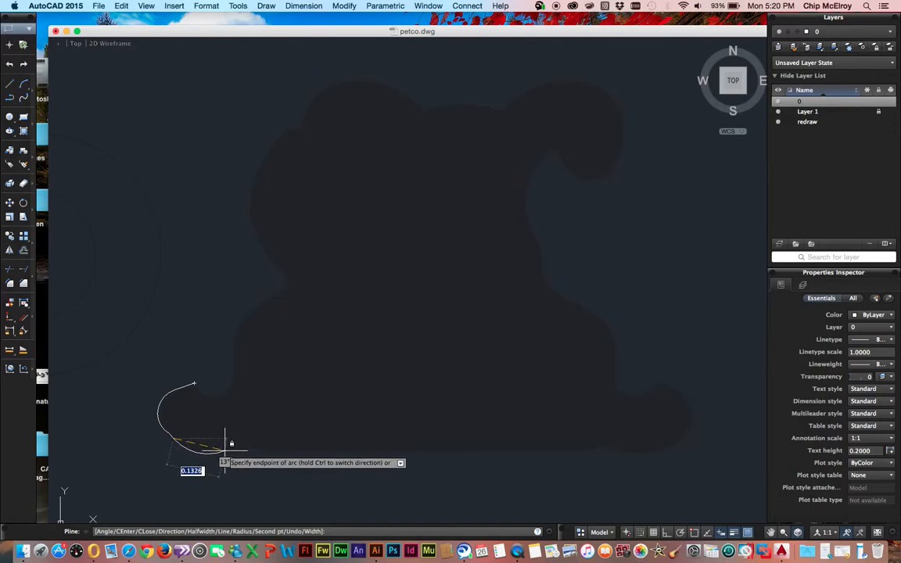
pyautogui.click(225, 450)
# Continue the polyline with straight segments about 0.05 and 0.06 long, plus a long one along the silhouette's bottom edge to the right paw.
pyautogui.rightClick(225, 451)
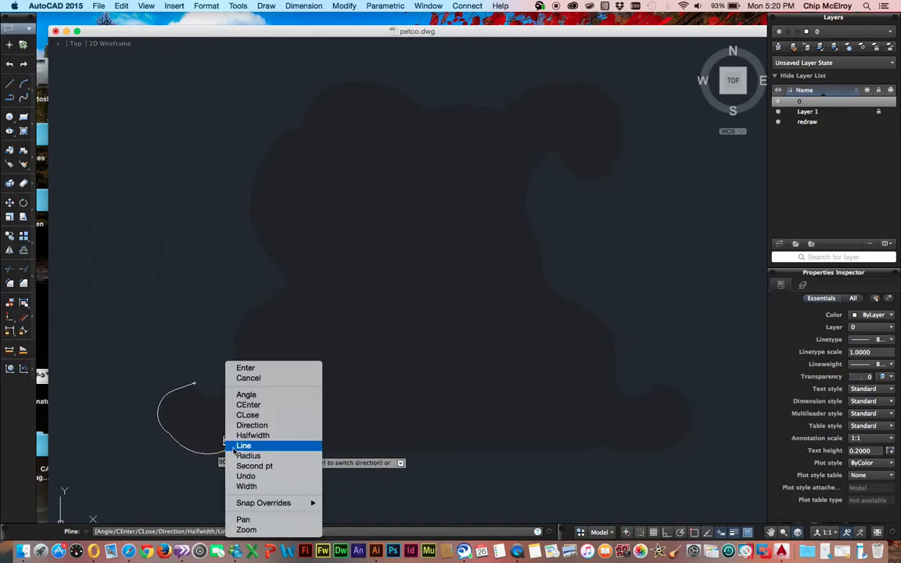
pyautogui.click(242, 445)
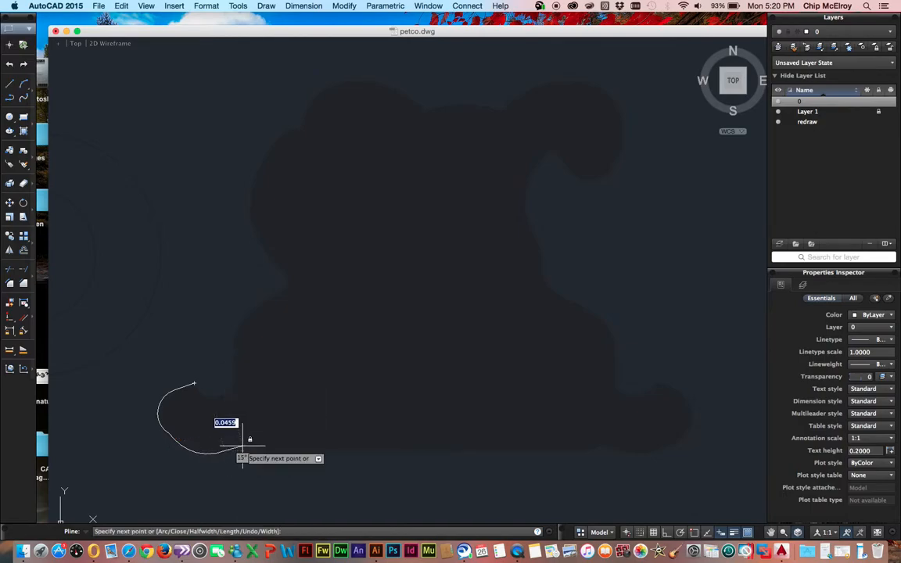
pyautogui.click(244, 445)
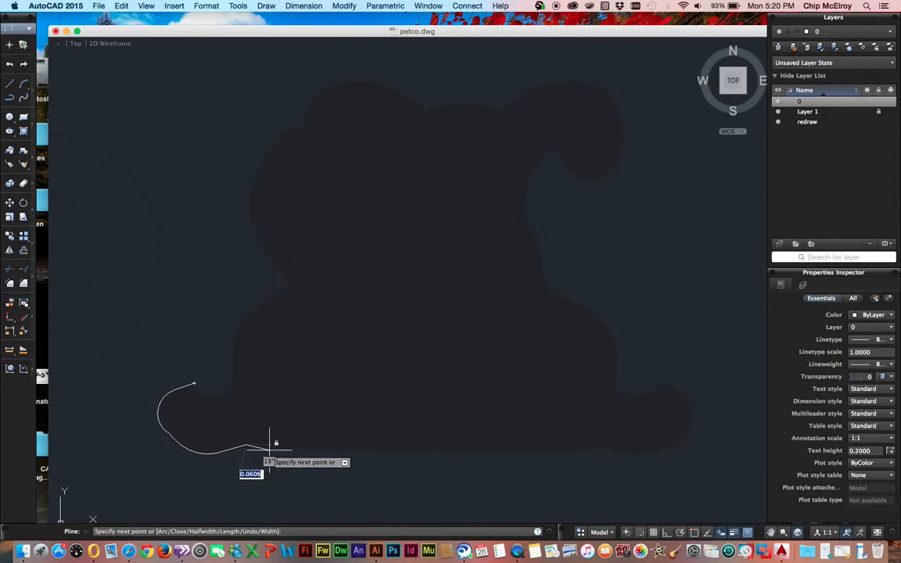
pyautogui.click(268, 451)
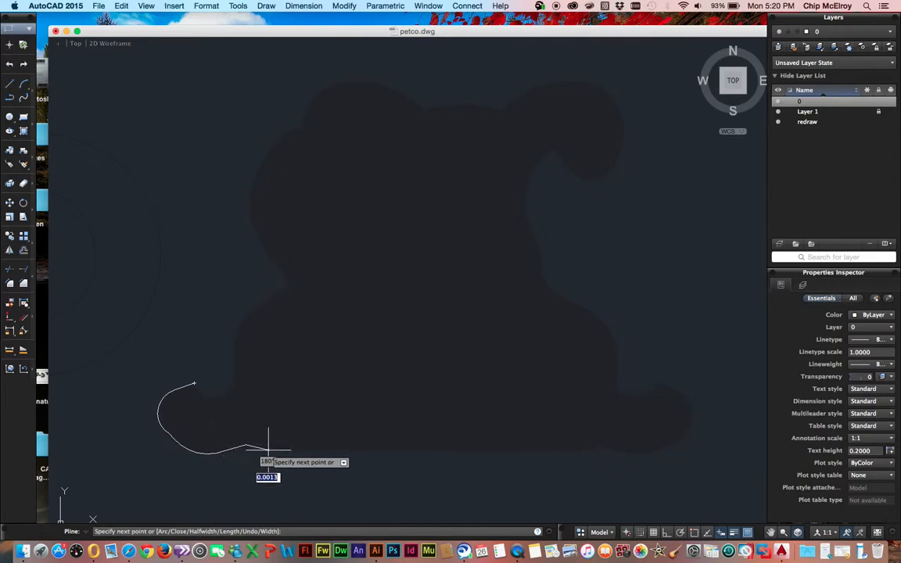
pyautogui.click(588, 450)
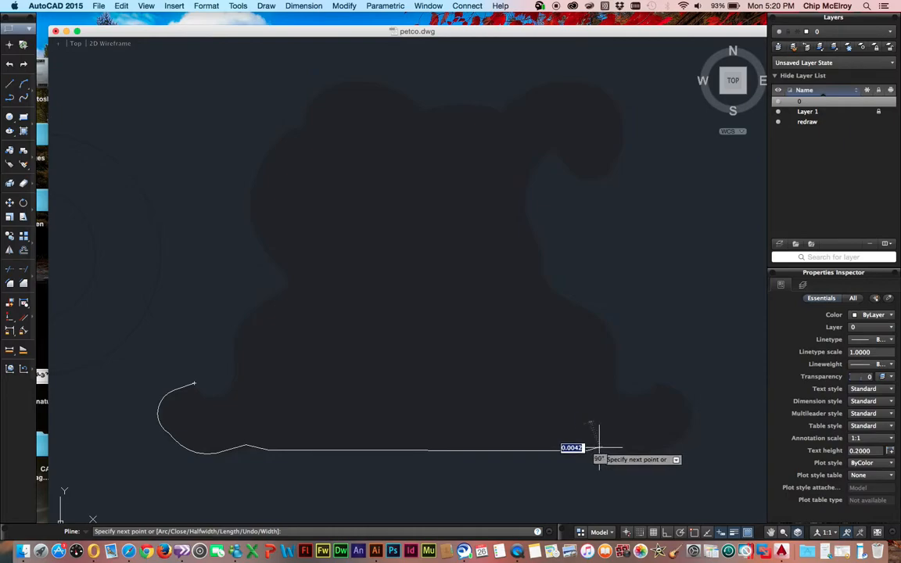
# Add an arc spanning about 0.05 and a straight segment about 0.10 long beneath the right paw, and end the polyline.
pyautogui.rightClick(599, 448)
pyautogui.click(617, 436)
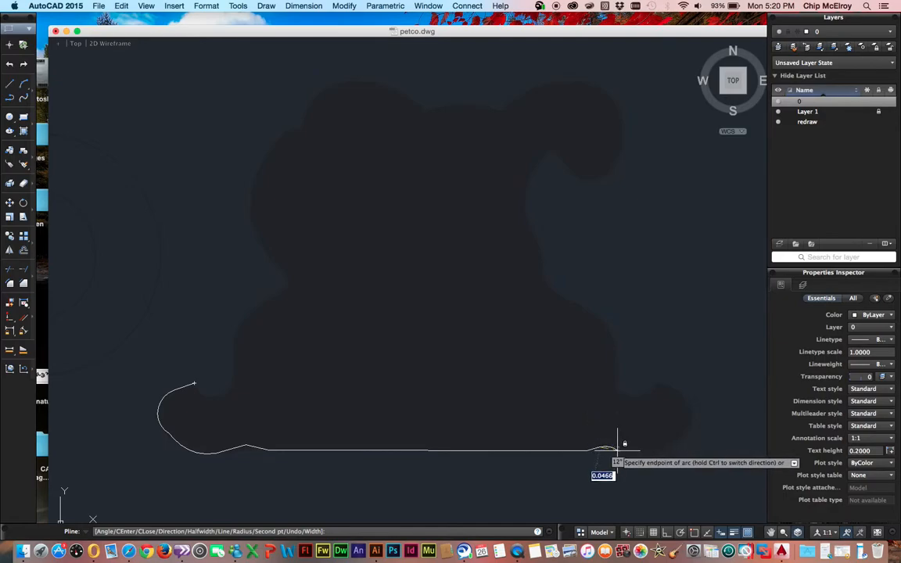
pyautogui.rightClick(619, 445)
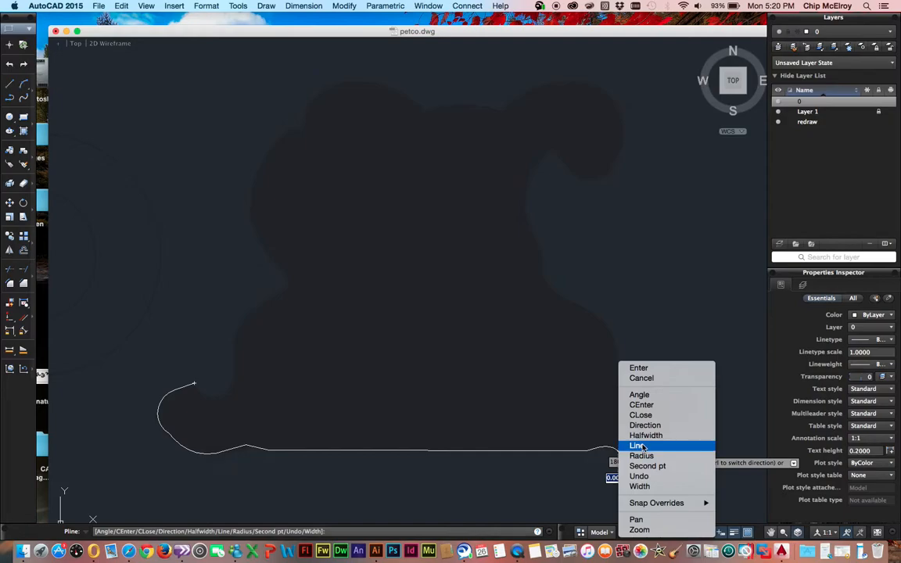
pyautogui.click(638, 445)
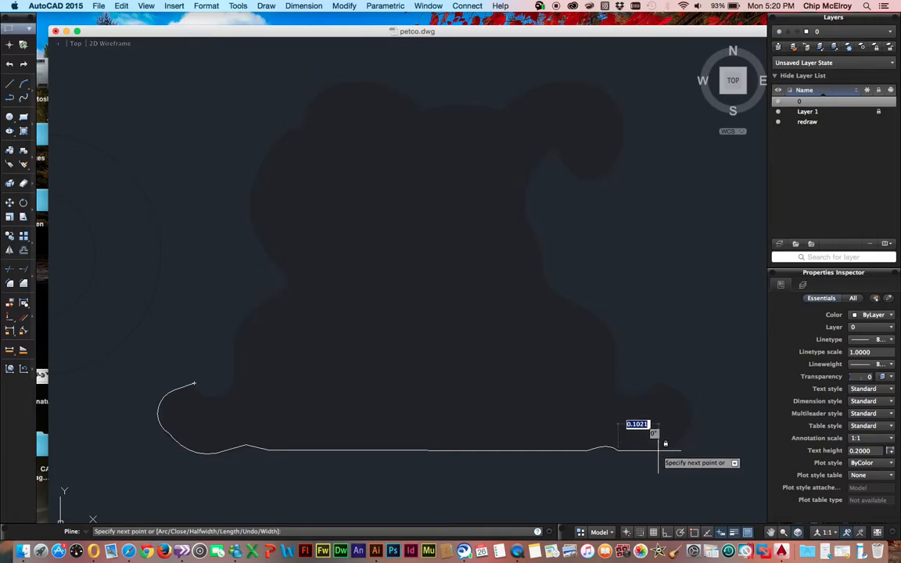
pyautogui.click(659, 449)
pyautogui.press('Return')
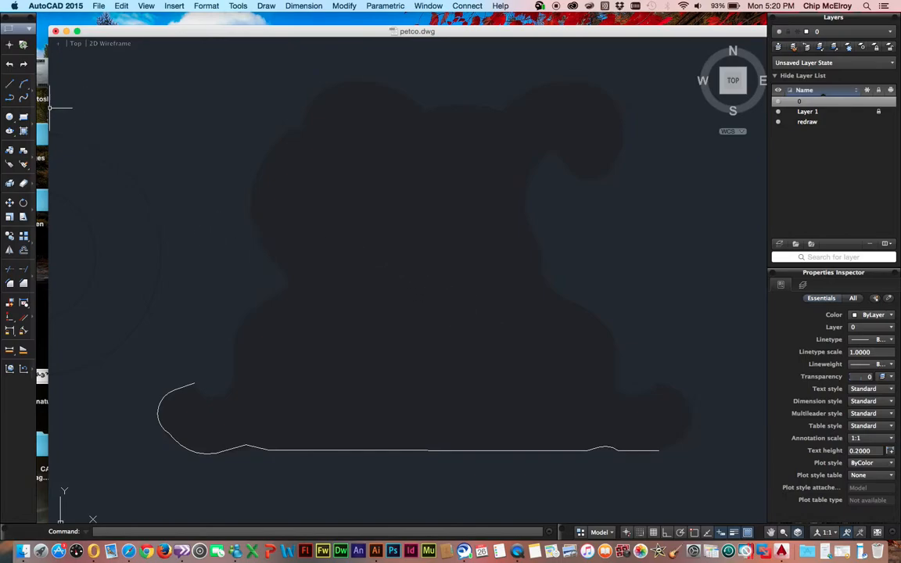
# Set the lineweight of the traced polyline to 0.30 mm.
pyautogui.click(190, 383)
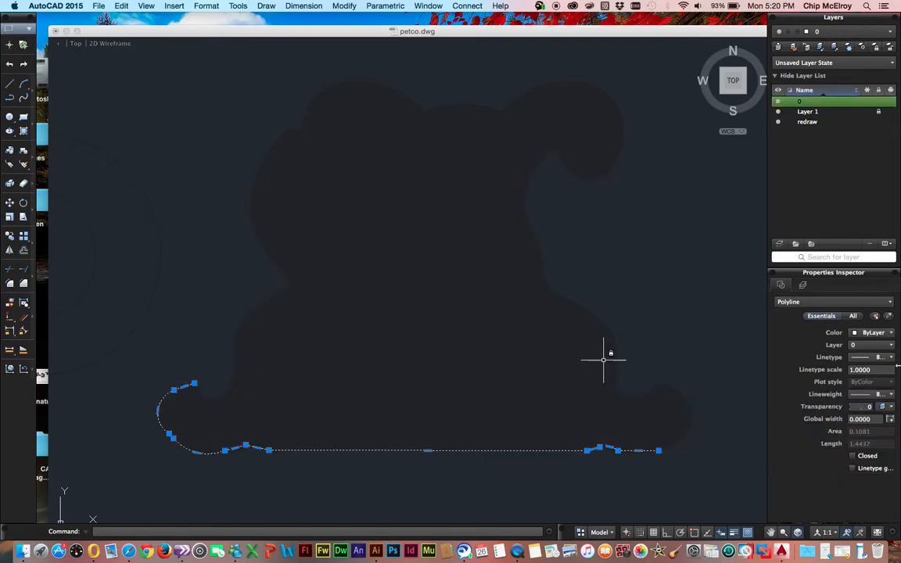
pyautogui.click(866, 395)
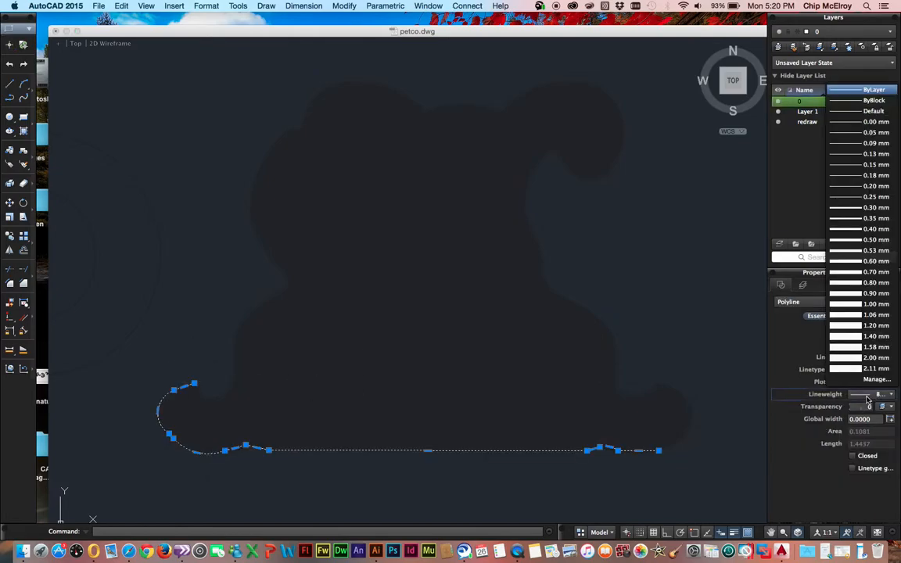
pyautogui.click(866, 208)
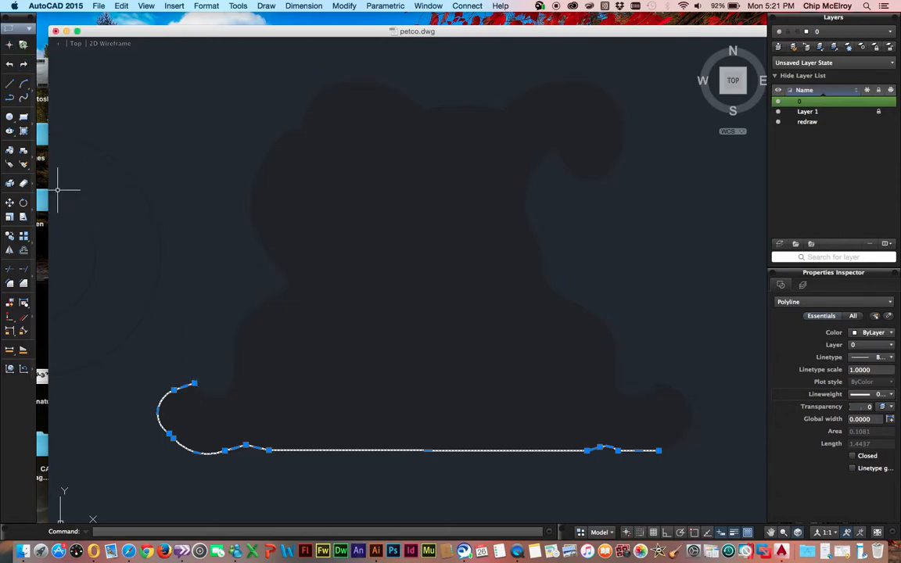
# Start a new polyline at the left paw's open end and trace the notch beside the body with an arc spanning about 0.07.
pyautogui.click(9, 98)
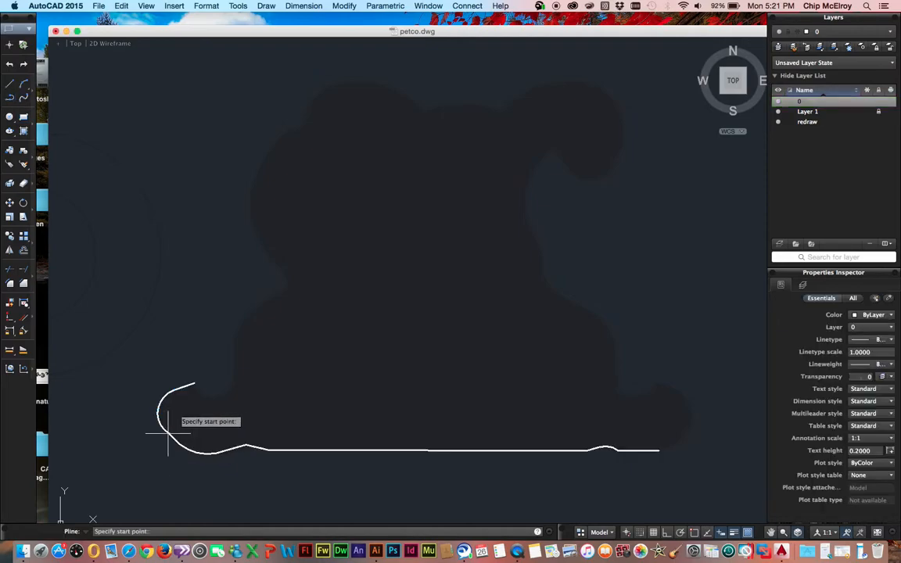
pyautogui.click(195, 384)
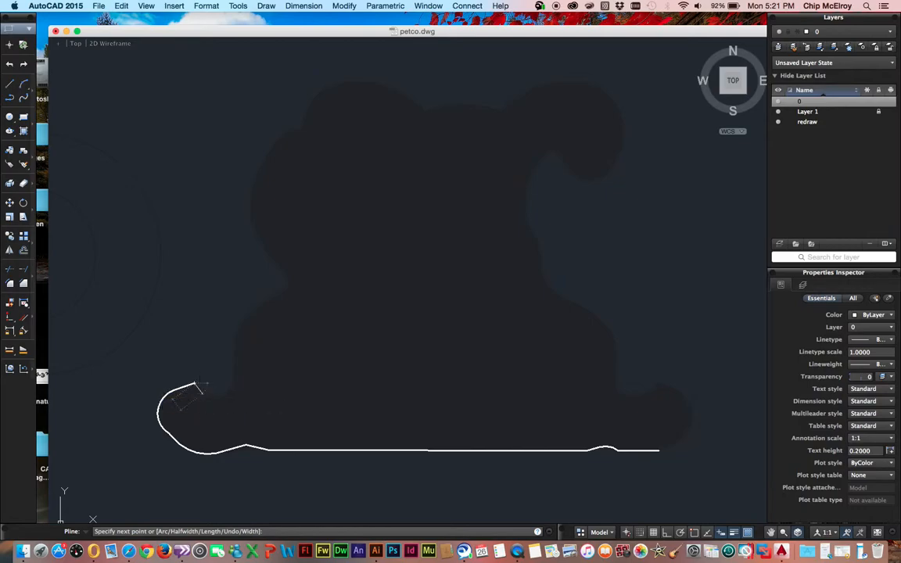
pyautogui.rightClick(202, 392)
pyautogui.click(220, 427)
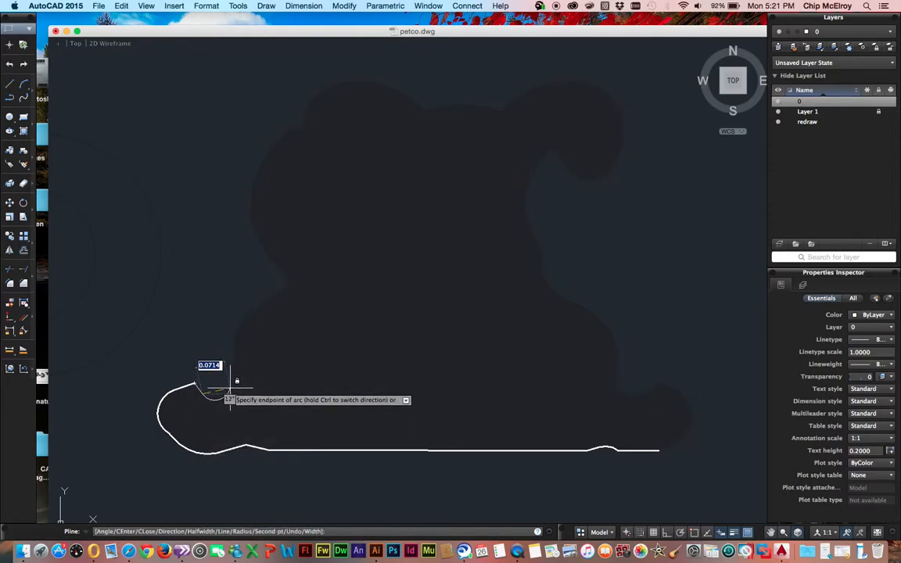
pyautogui.rightClick(228, 395)
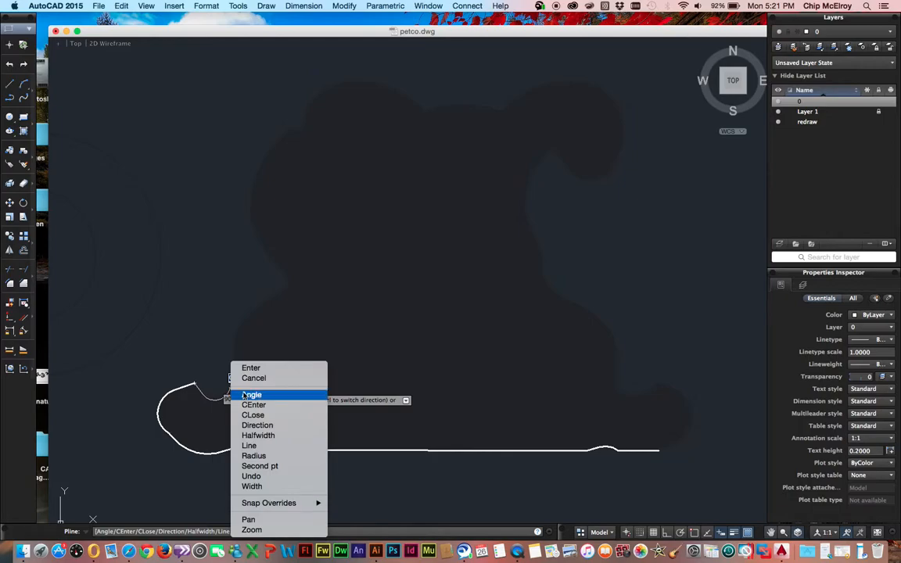
pyautogui.click(248, 445)
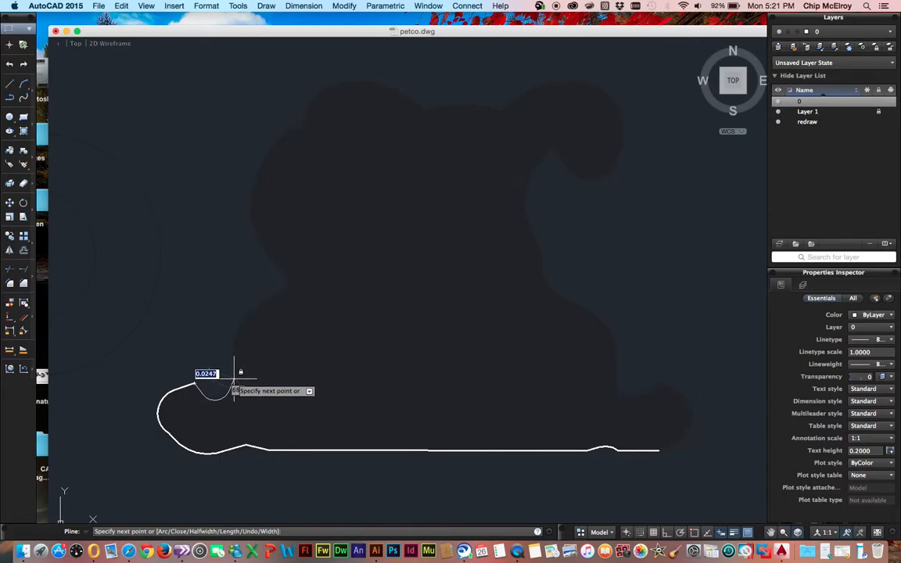
pyautogui.press('Return')
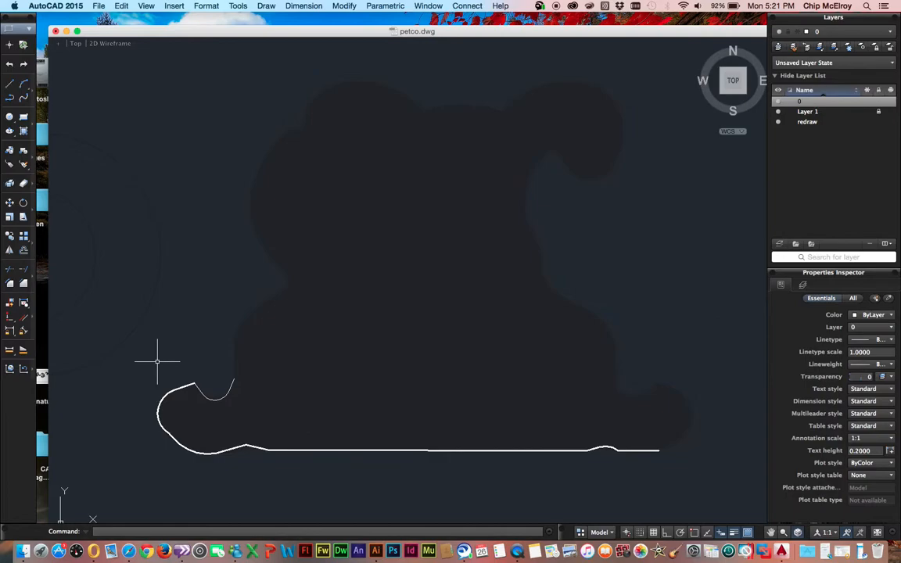
# Close the petco.dwg drawing without saving its changes.
pyautogui.press('super+minus')
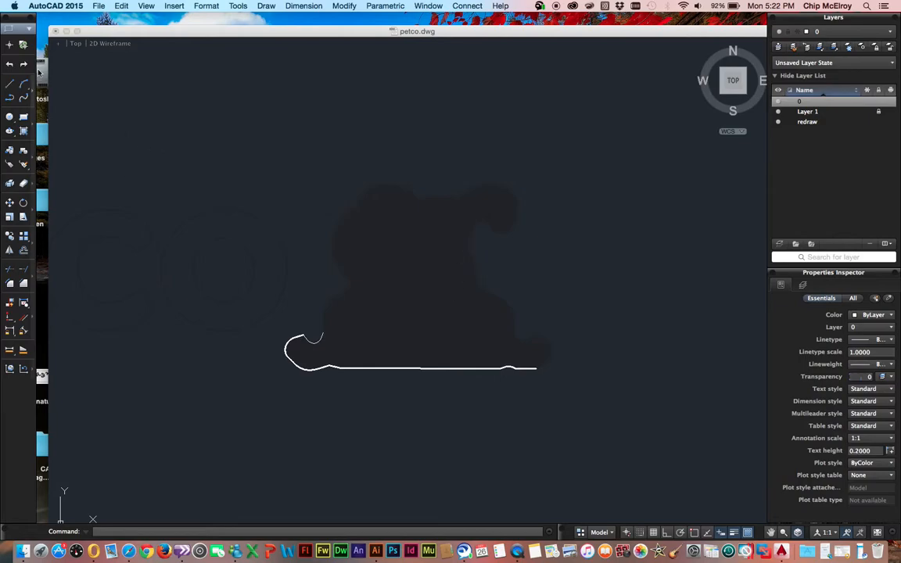
pyautogui.click(56, 32)
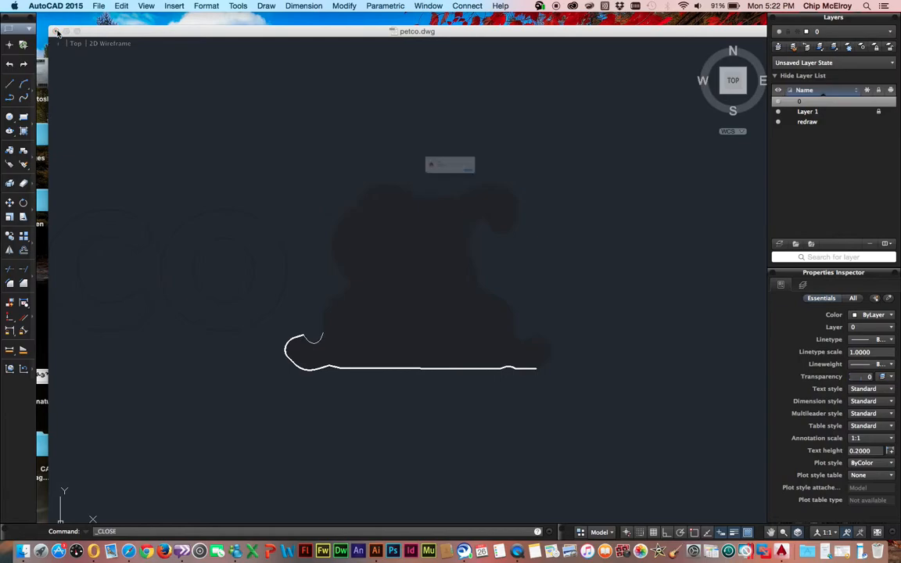
pyautogui.click(411, 190)
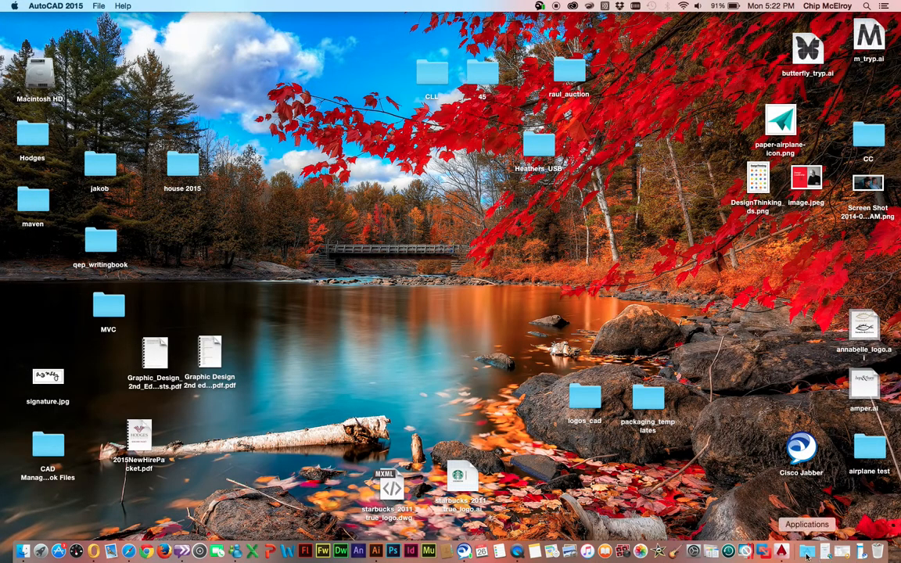
# Open starbucks_logo.dwg from the logos_cad folder, continuing despite its non-Autodesk origin.
pyautogui.click(780, 551)
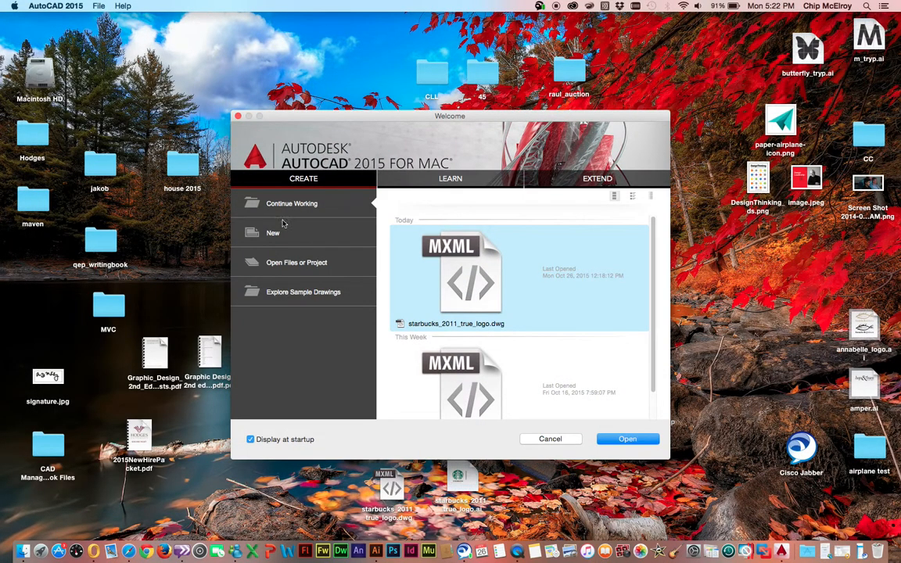
pyautogui.click(276, 265)
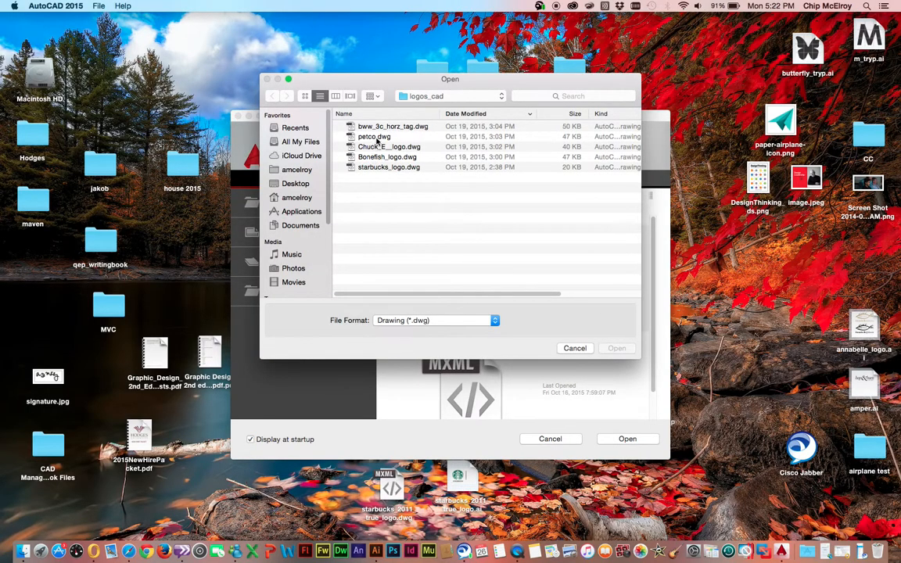
pyautogui.click(373, 167)
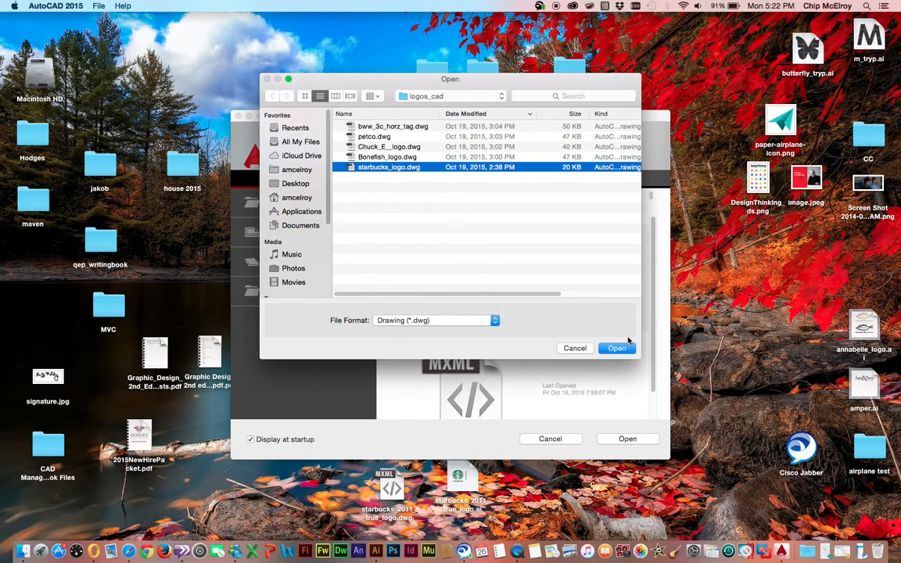
pyautogui.click(616, 348)
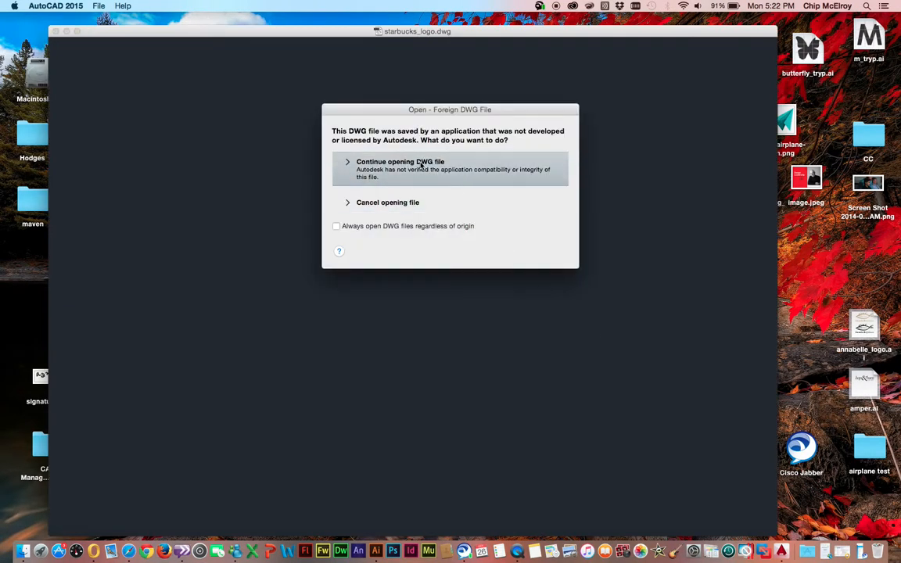
pyautogui.click(420, 164)
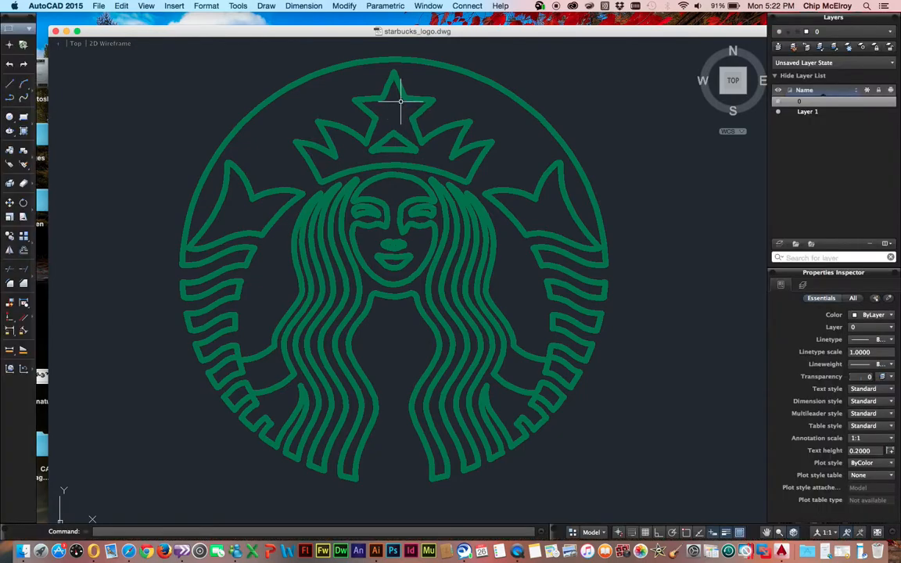
# Turn off layer 0, and make Layer 1 the current layer and lock it.
pyautogui.click(778, 103)
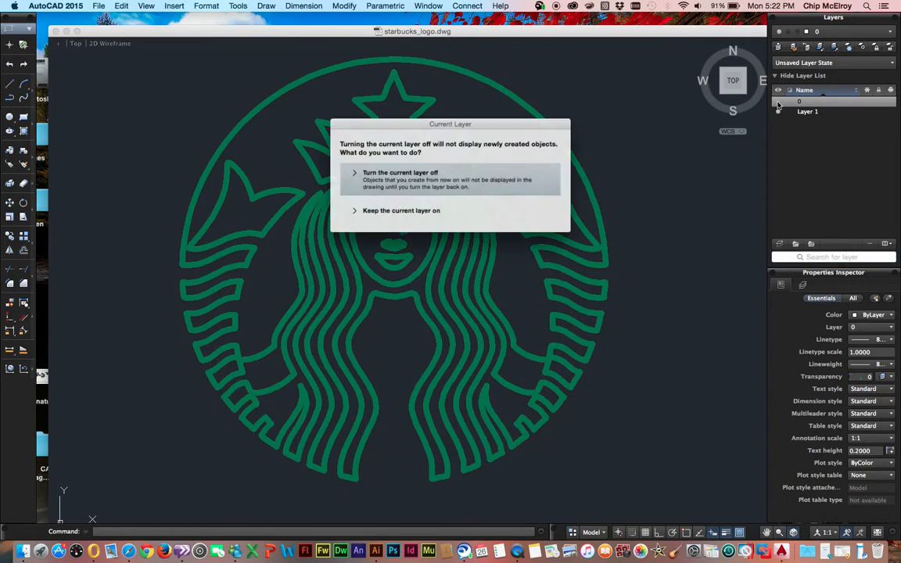
pyautogui.click(394, 182)
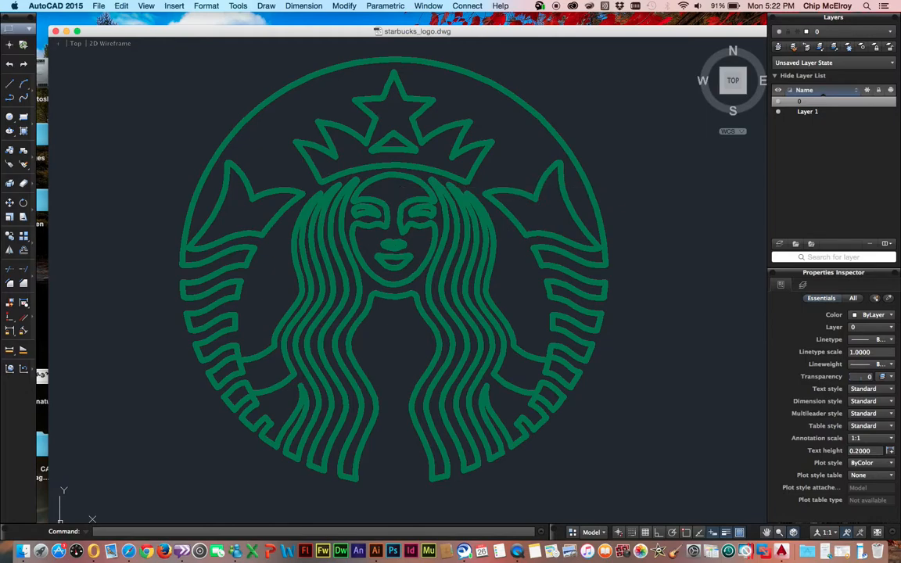
pyautogui.click(779, 113)
pyautogui.click(779, 113)
pyautogui.doubleClick(808, 113)
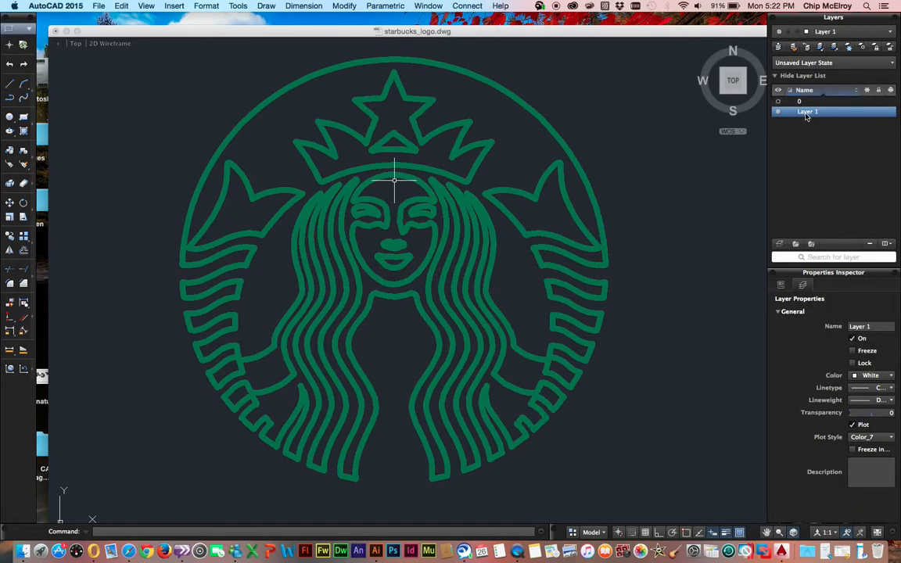
pyautogui.click(878, 112)
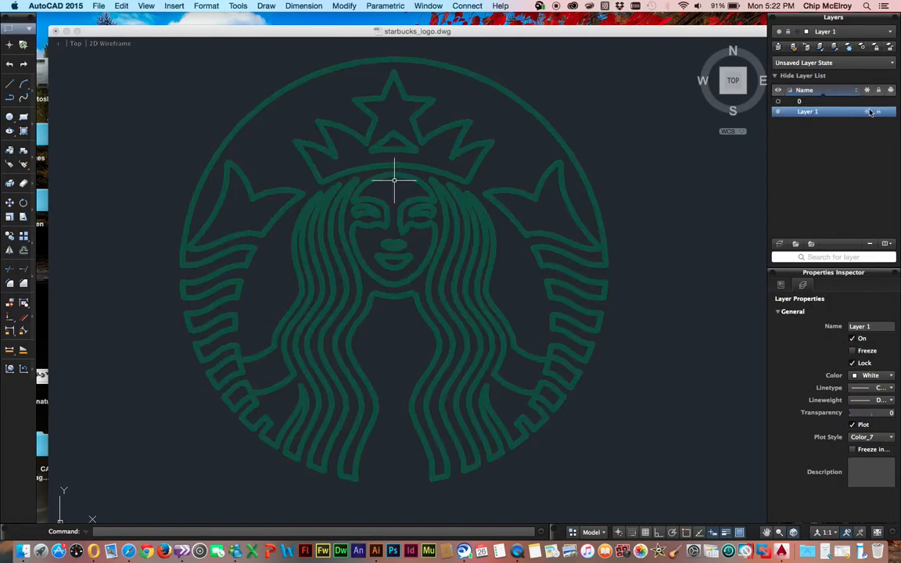
# Add a new layer named redraw.
pyautogui.click(781, 245)
pyautogui.write('rd')
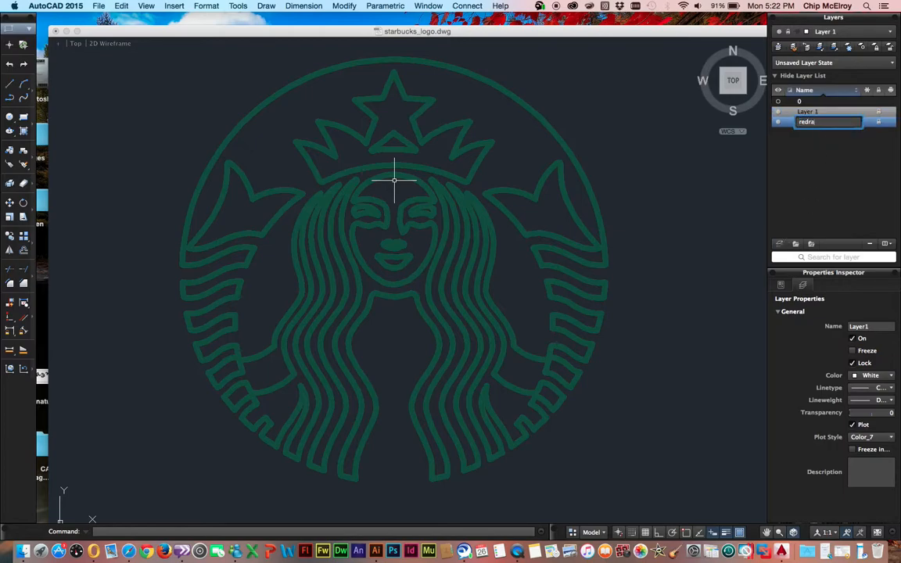
pyautogui.click(841, 140)
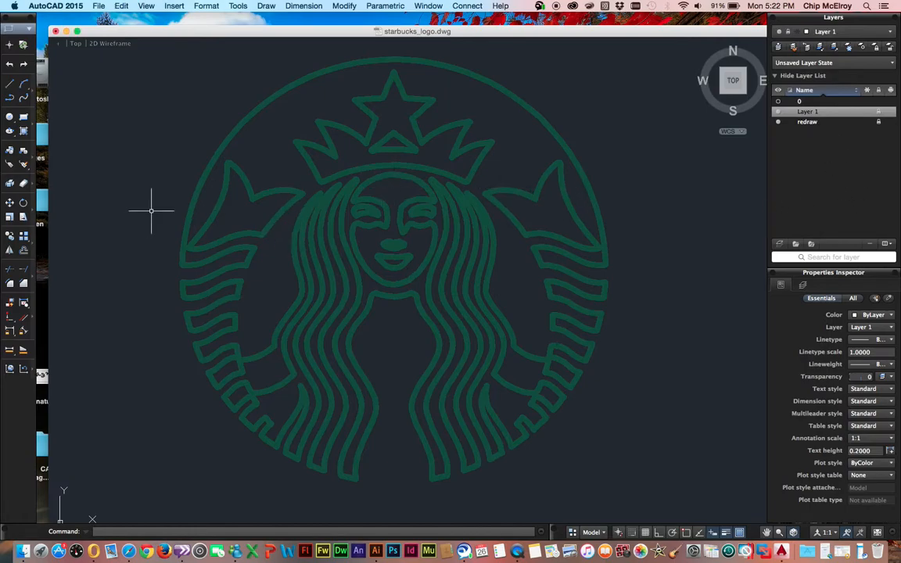
# Begin a polyline at the lower-left end of the star on the crown and check the object snap settings.
pyautogui.click(23, 83)
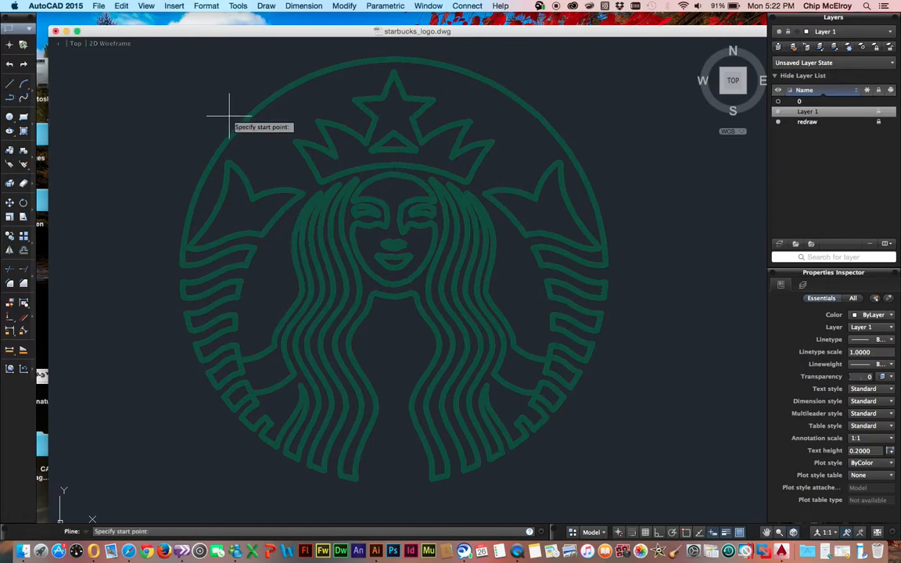
pyautogui.click(366, 140)
pyautogui.rightClick(367, 142)
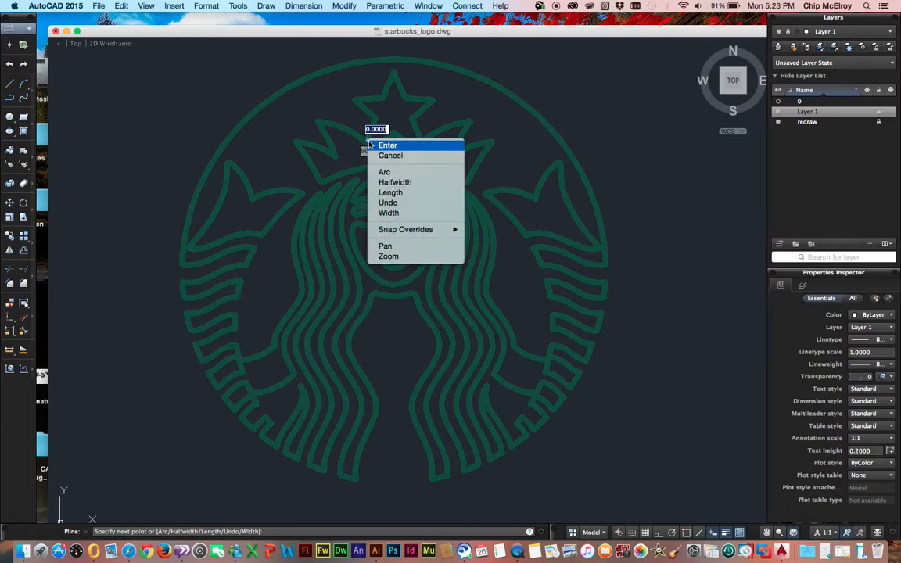
pyautogui.moveTo(414, 229)
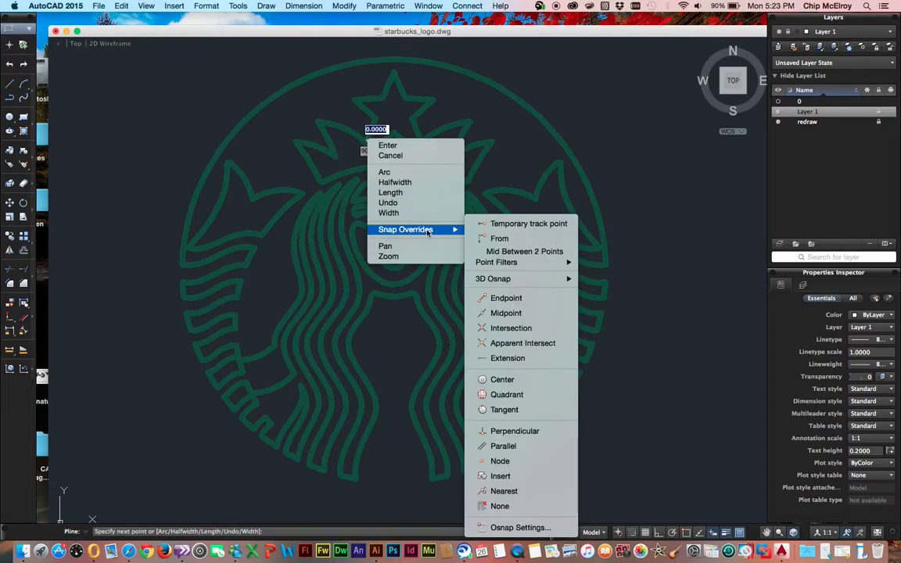
pyautogui.click(538, 528)
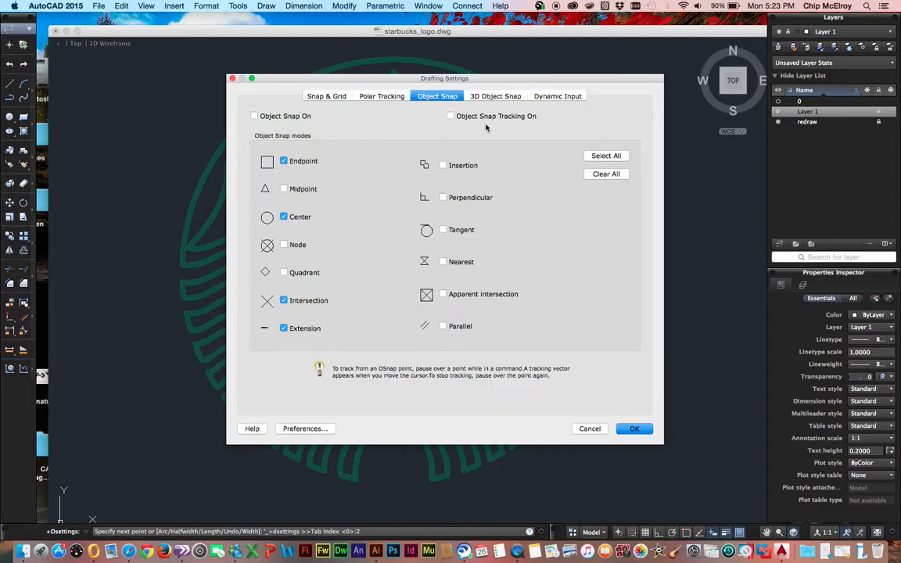
pyautogui.click(630, 430)
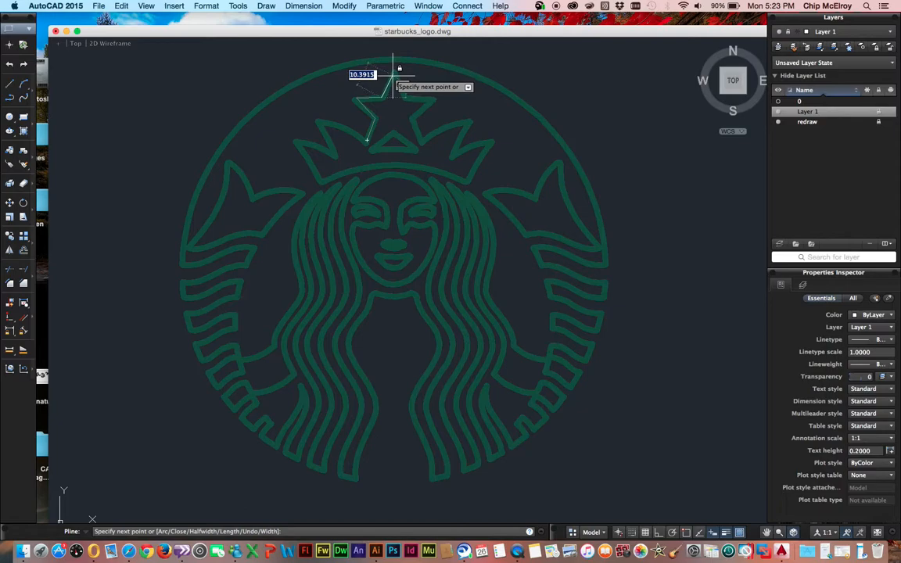
# Trace the star's top and right side with straight segments about 9 to 12 units long to its lower-right end, and end the polyline.
pyautogui.click(394, 74)
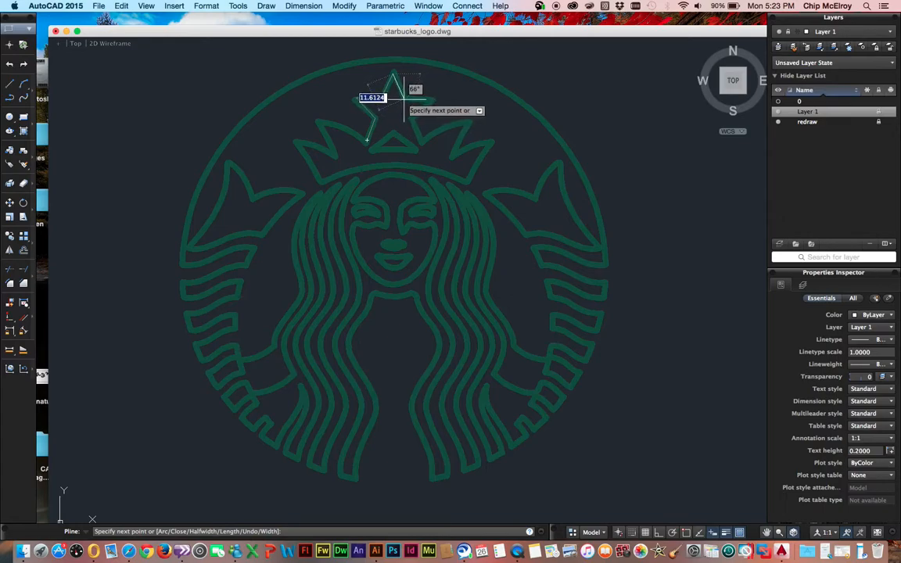
pyautogui.click(399, 99)
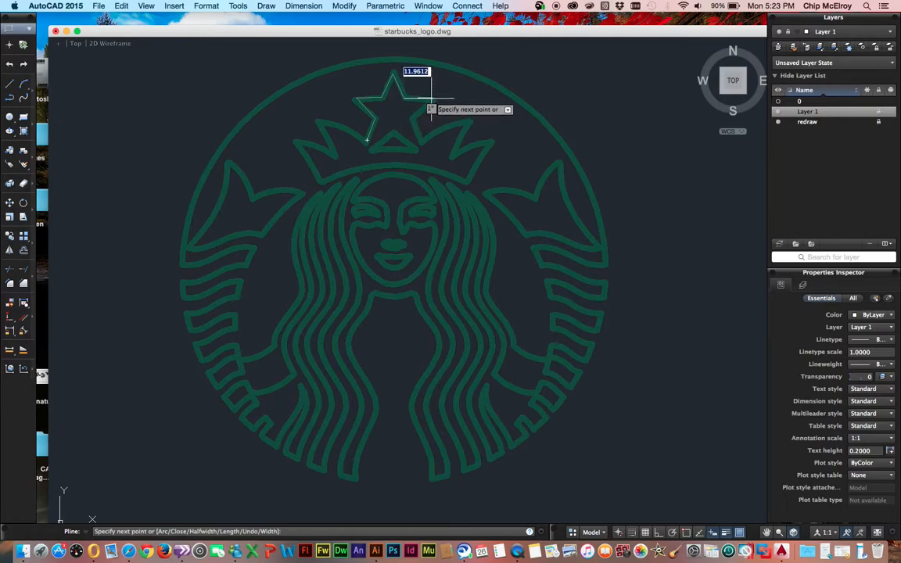
pyautogui.click(431, 99)
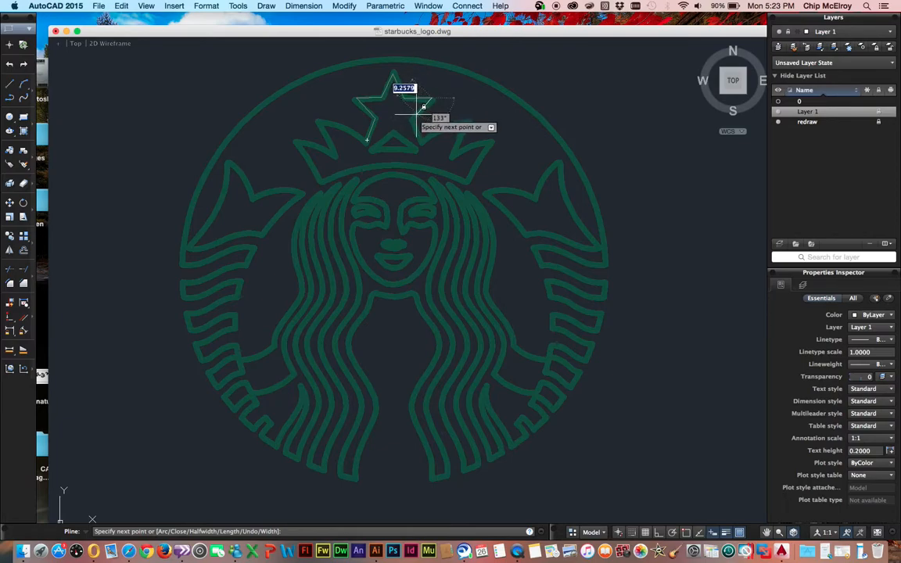
pyautogui.click(421, 117)
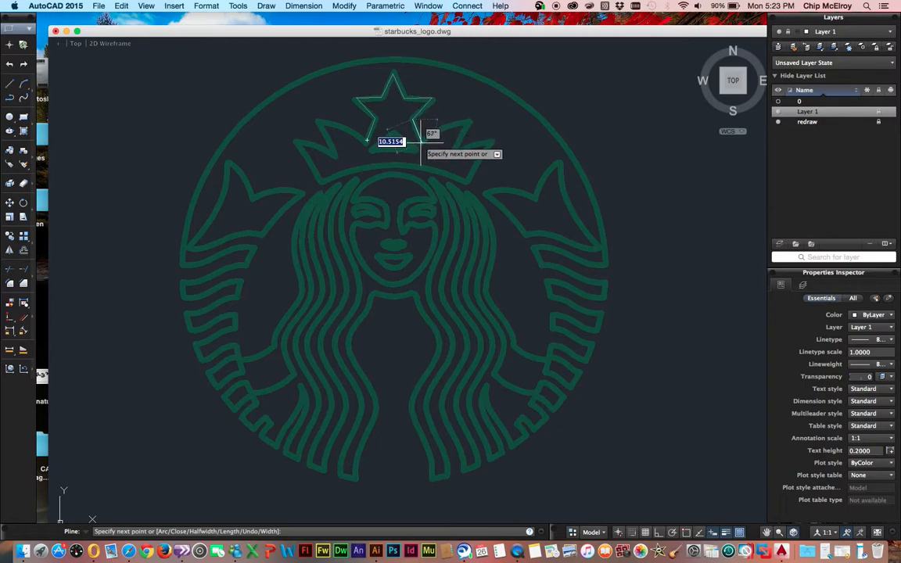
pyautogui.rightClick(422, 140)
pyautogui.click(439, 174)
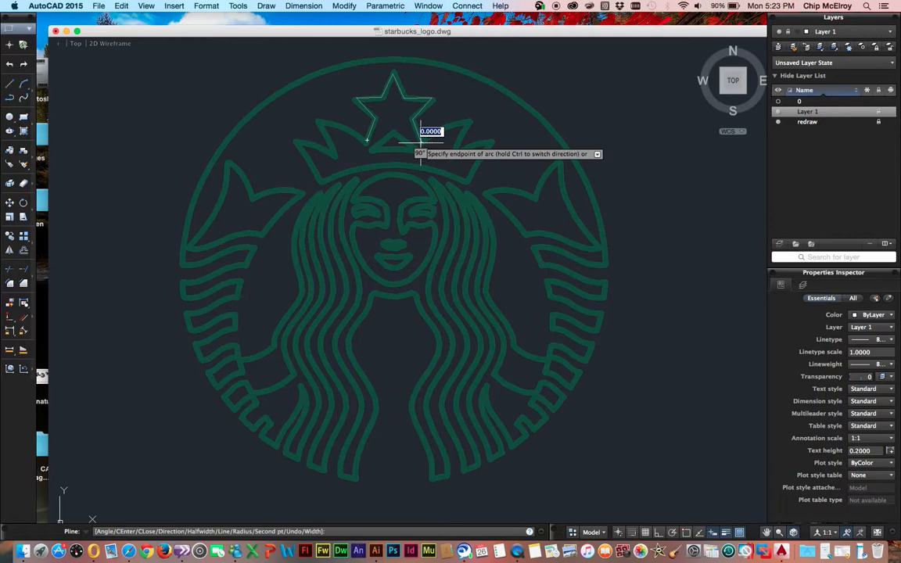
pyautogui.press('Return')
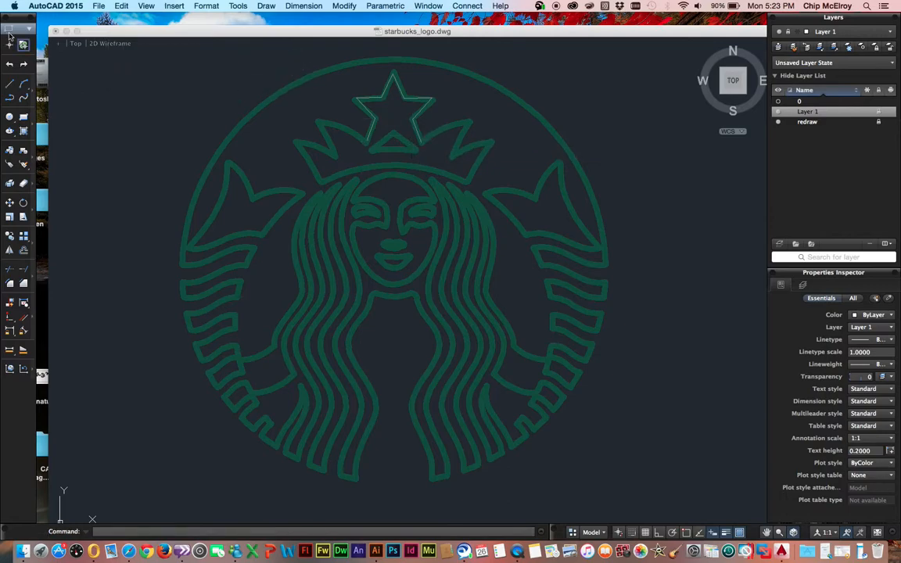
# Try to set the lineweight of the traced star polyline to 0.30 mm.
pyautogui.click(400, 88)
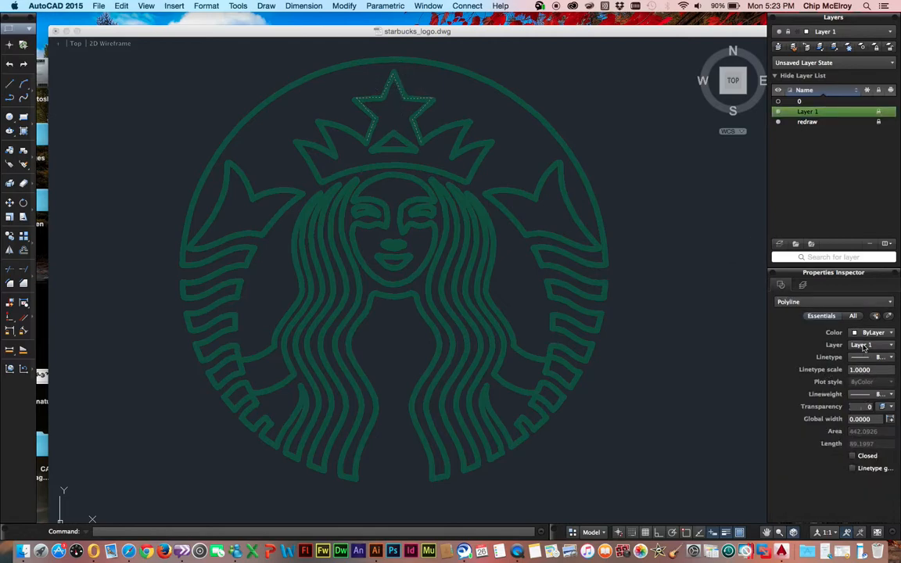
pyautogui.click(874, 393)
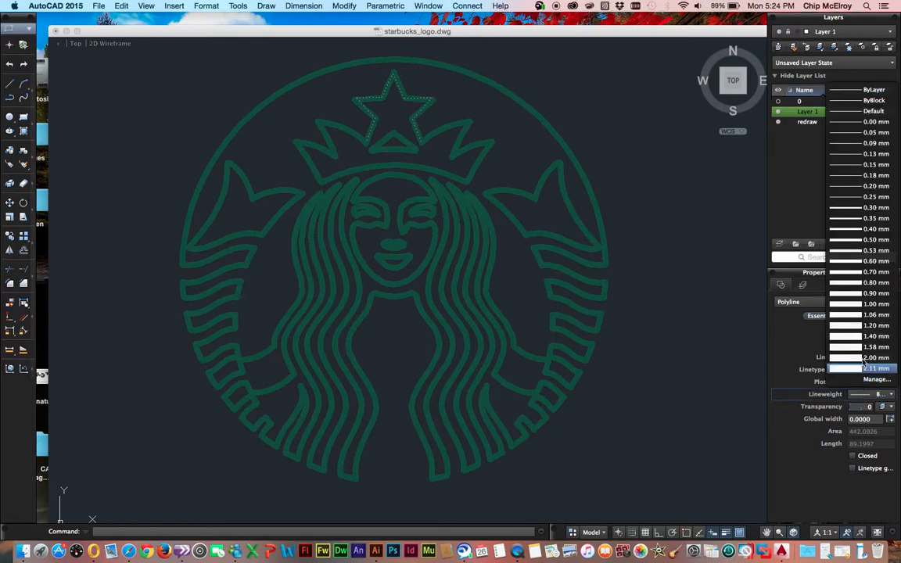
pyautogui.click(859, 209)
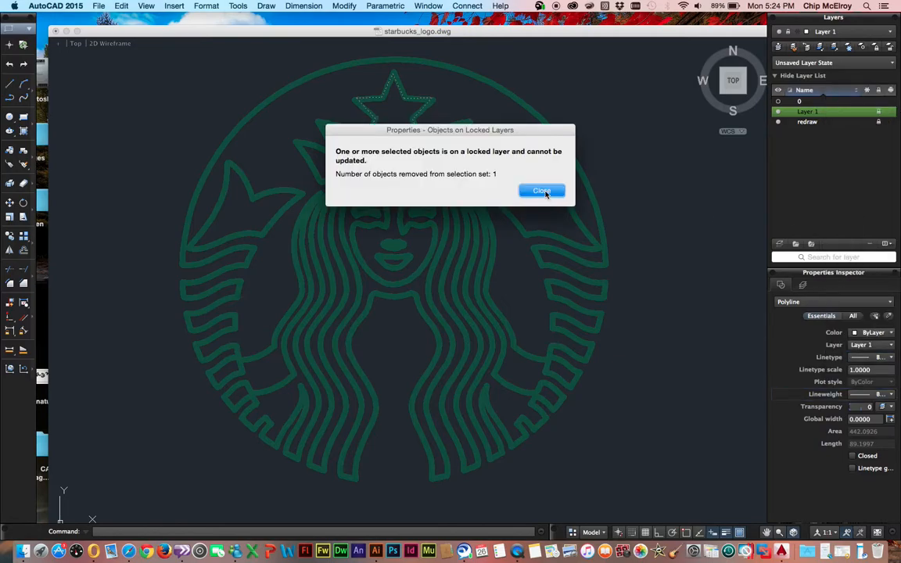
pyautogui.click(542, 191)
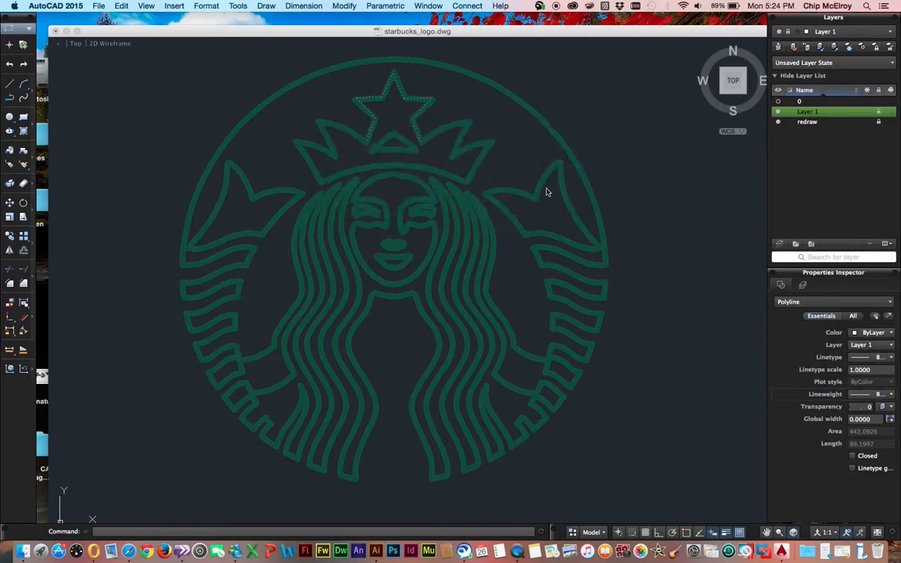
# Unlock the redraw layer, keeping it switched on and leaving Layer 1 locked.
pyautogui.click(831, 122)
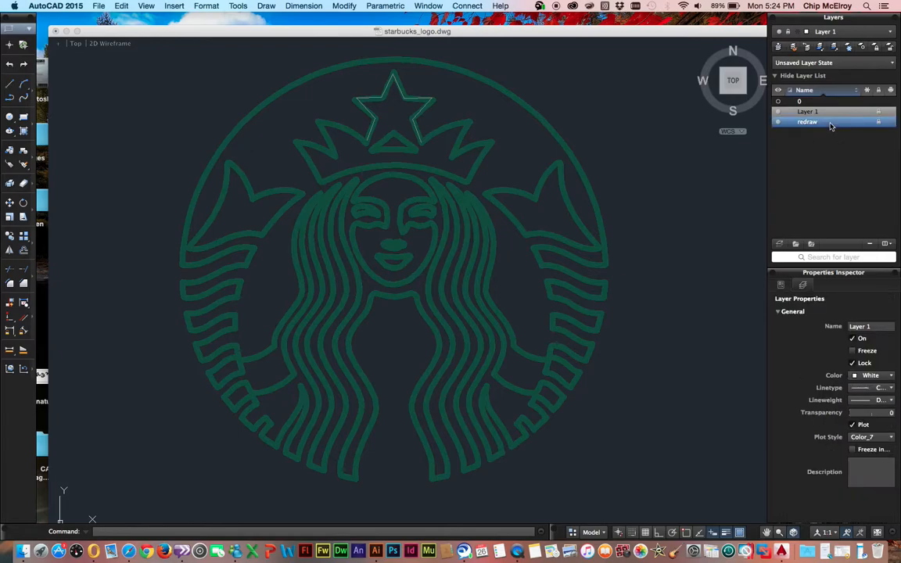
pyautogui.click(879, 123)
pyautogui.click(878, 124)
pyautogui.click(878, 122)
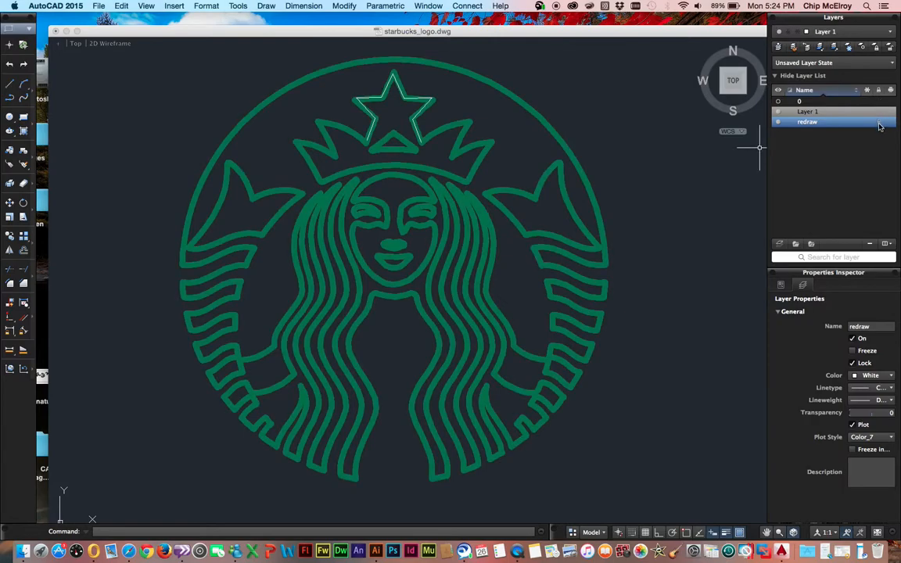
pyautogui.click(878, 122)
pyautogui.click(879, 124)
pyautogui.click(778, 124)
pyautogui.click(778, 123)
pyautogui.click(879, 113)
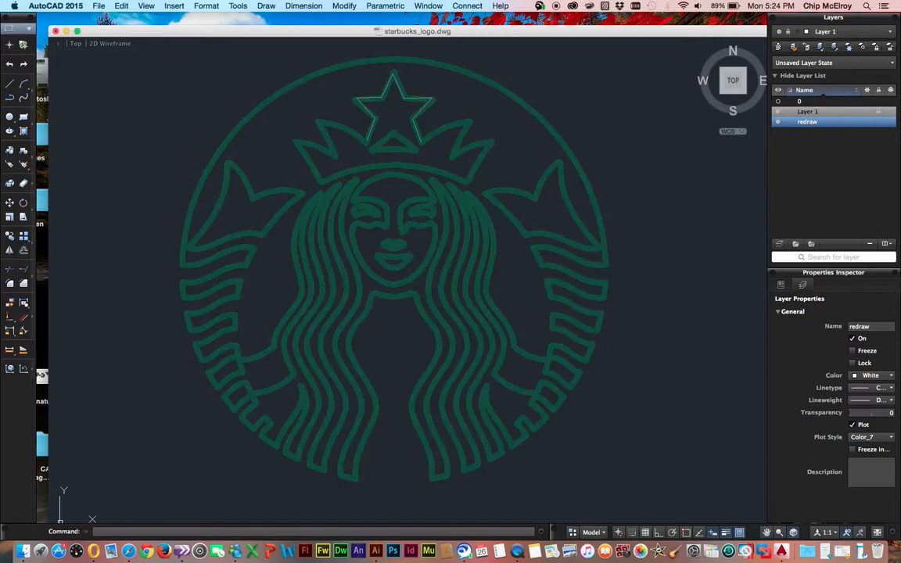
# Try to set the lineweight of the traced star polyline to 0.25 mm.
pyautogui.click(370, 125)
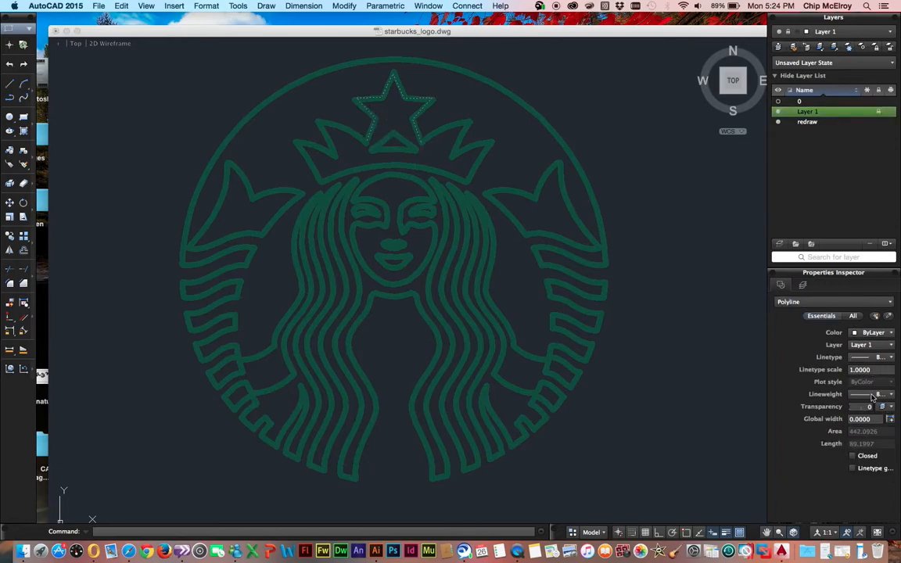
pyautogui.click(872, 394)
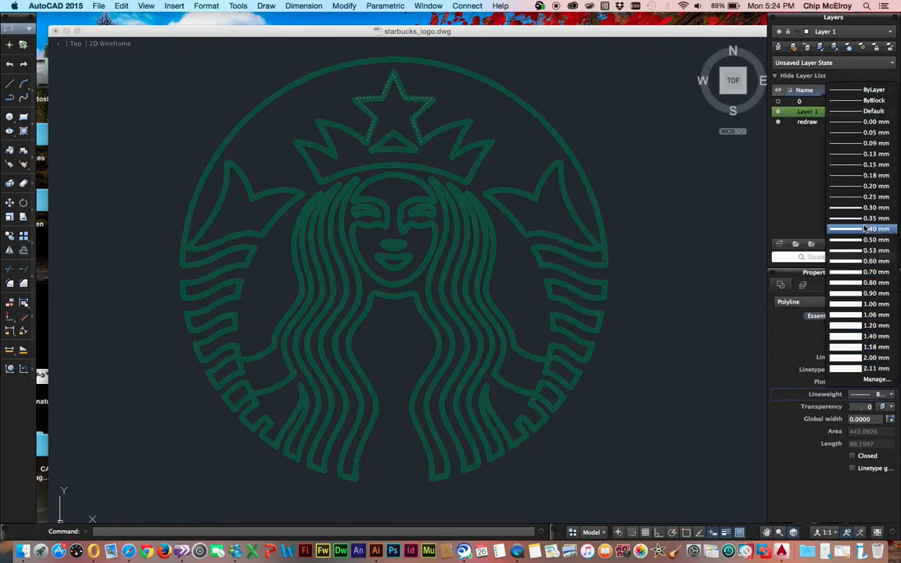
pyautogui.click(865, 194)
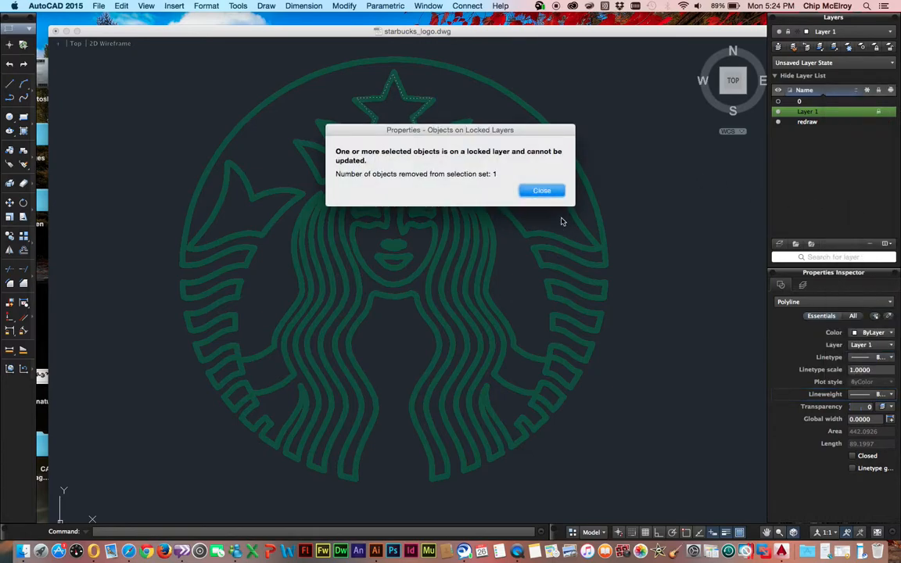
pyautogui.click(542, 191)
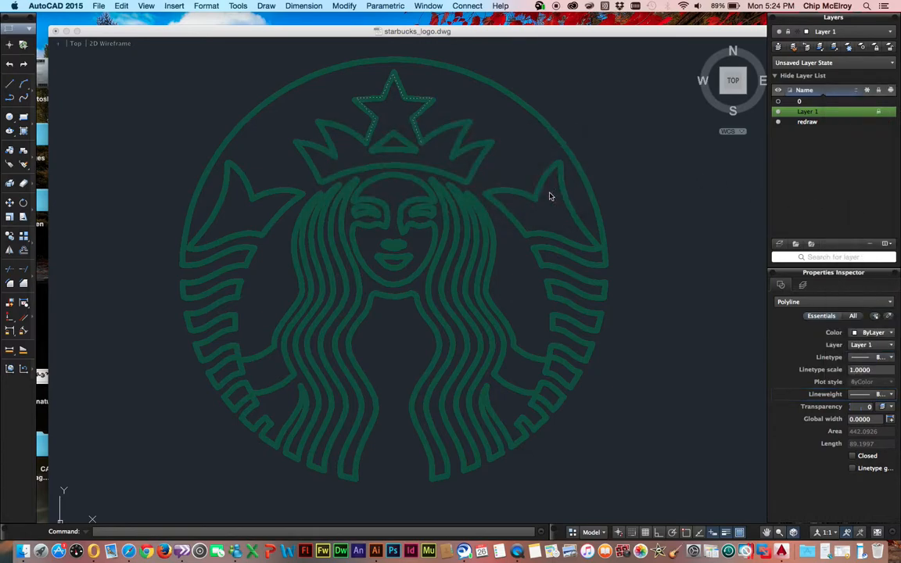
# Unlock Layer 1 and set the lineweight of the traced star polyline to 0.30 mm.
pyautogui.click(878, 114)
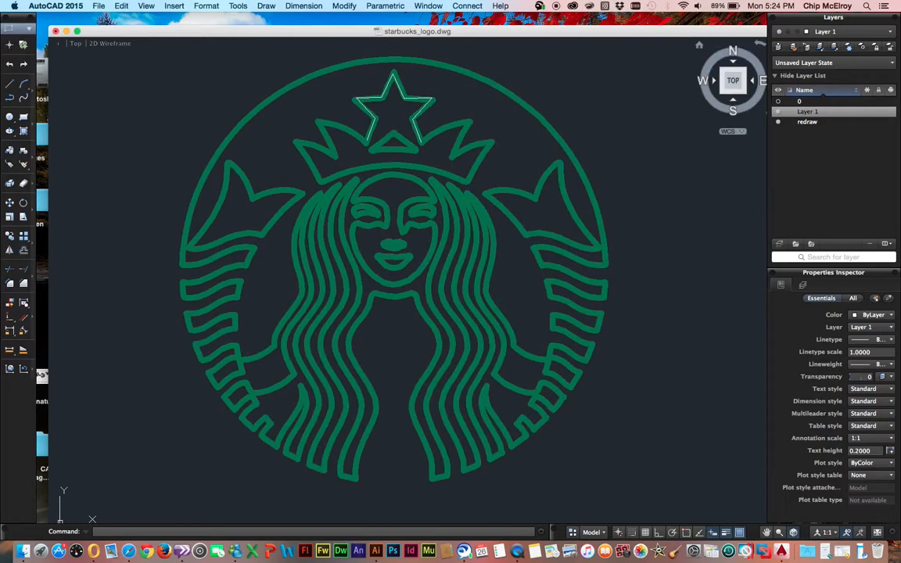
pyautogui.click(376, 121)
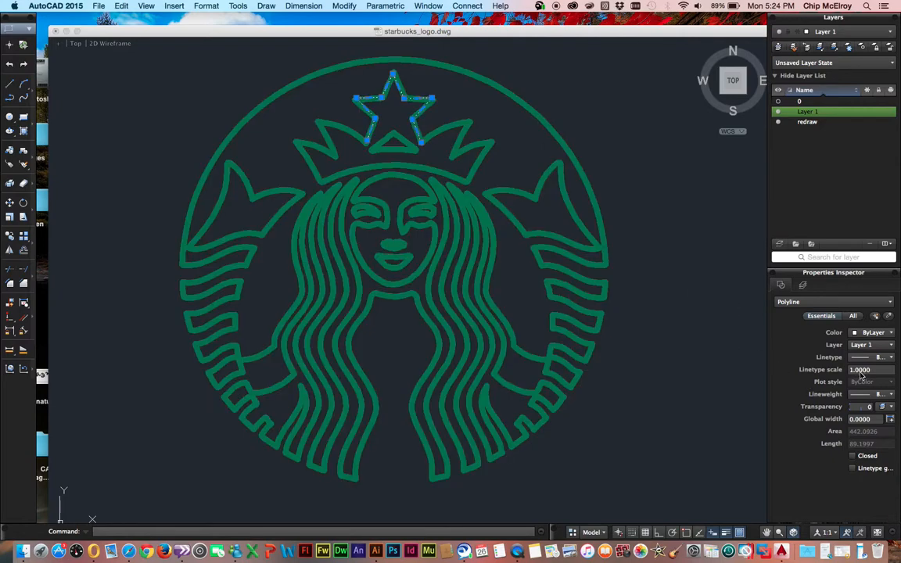
pyautogui.click(862, 395)
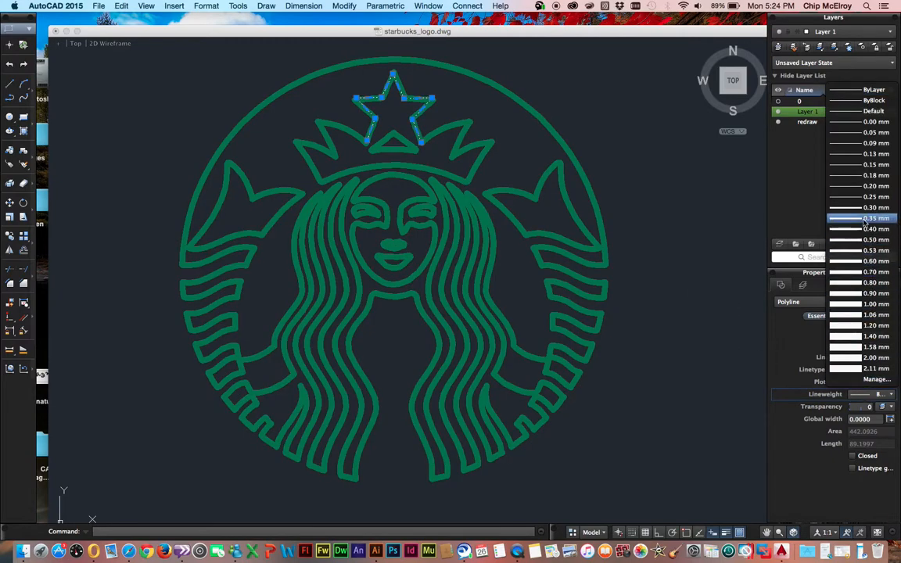
pyautogui.click(866, 208)
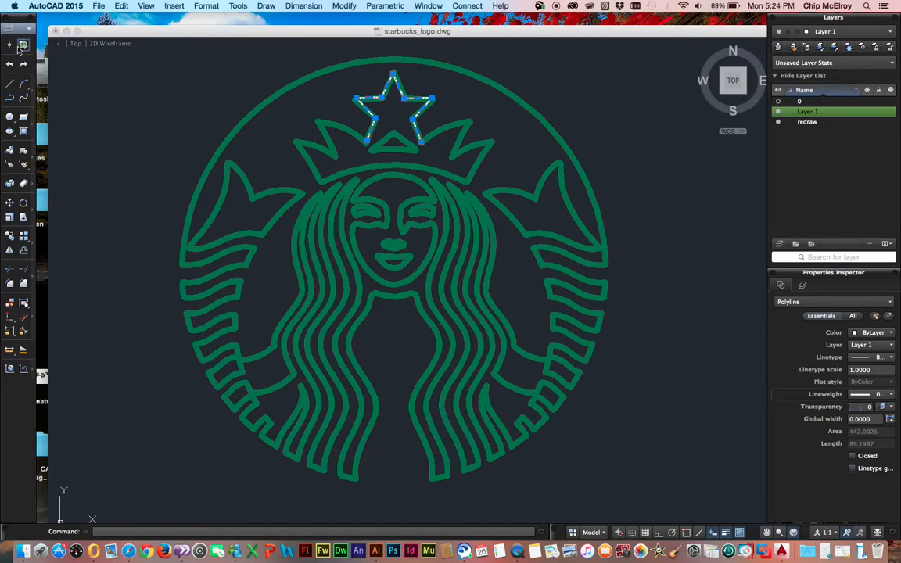
pyautogui.click(89, 79)
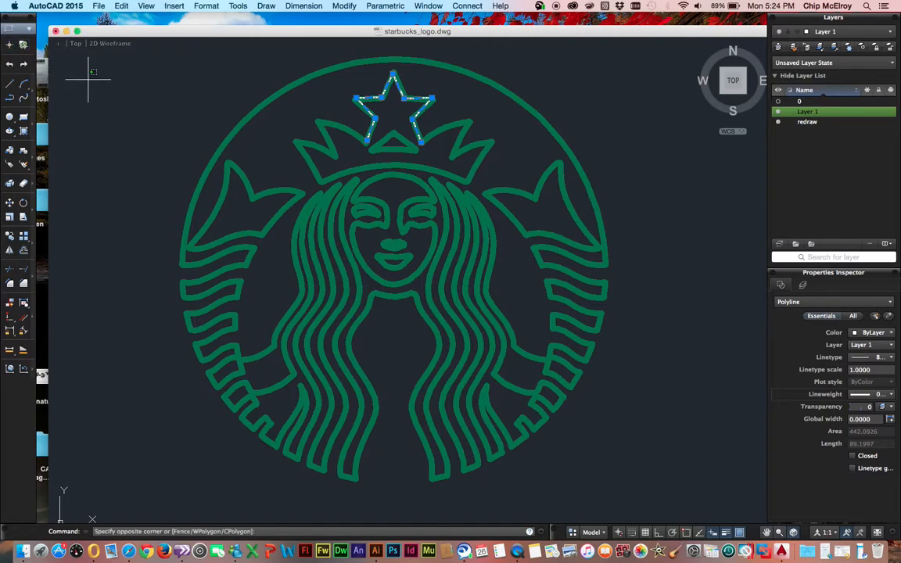
pyautogui.click(78, 82)
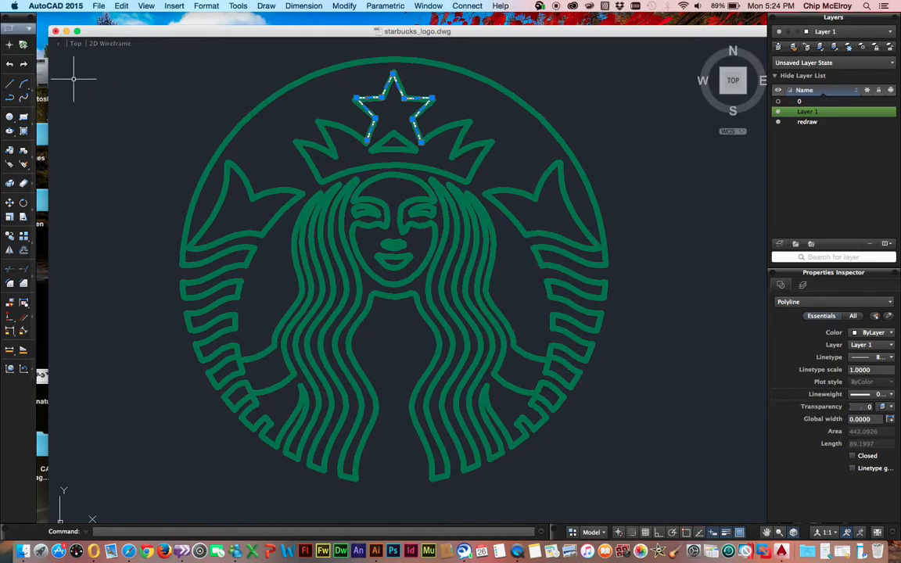
pyautogui.press('space')
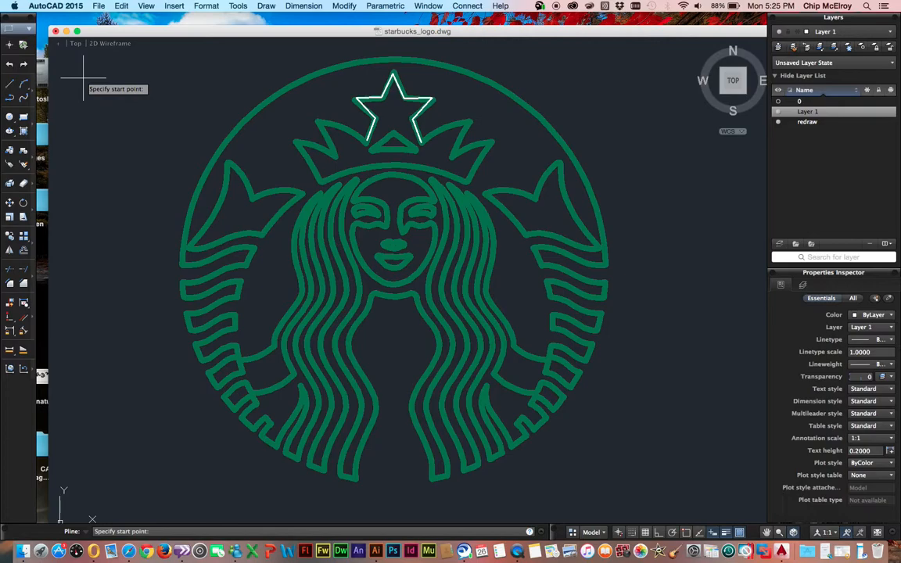
pyautogui.scroll(-3, 83, 78)
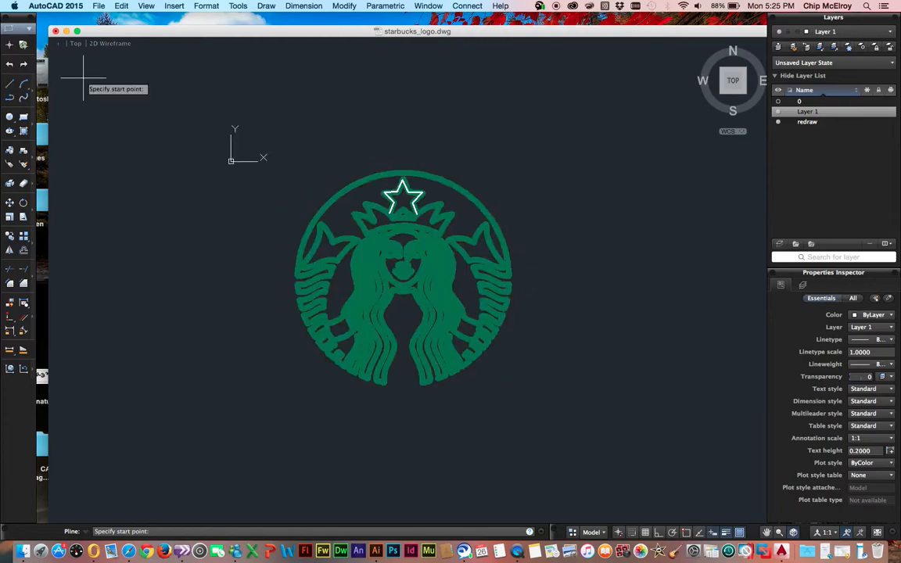
pyautogui.press('super+equal')
pyautogui.press('super+equal')
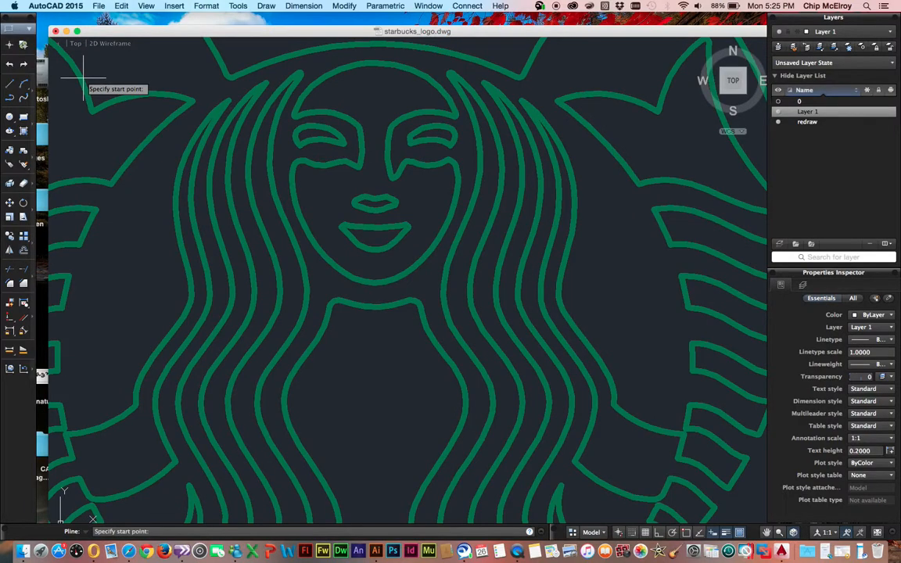
pyautogui.moveTo(83, 78)
pyautogui.mouseDown(button='middle')
pyautogui.moveTo(82, 69)
pyautogui.moveTo(209, 107)
pyautogui.moveTo(199, 202)
pyautogui.moveTo(162, 279)
pyautogui.mouseUp(button='middle')
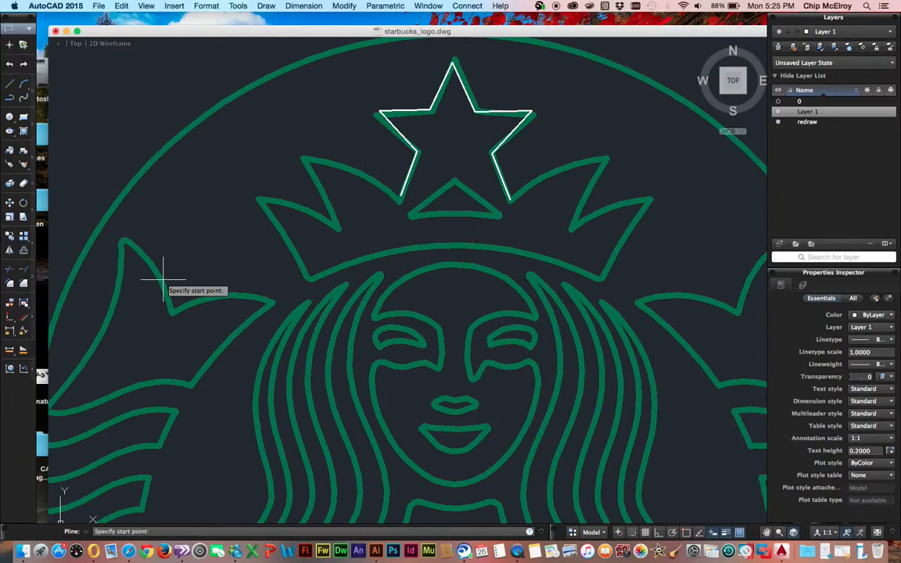
# Close the starbucks_logo.dwg drawing without saving its changes and switch to the Finder desktop.
pyautogui.click(54, 31)
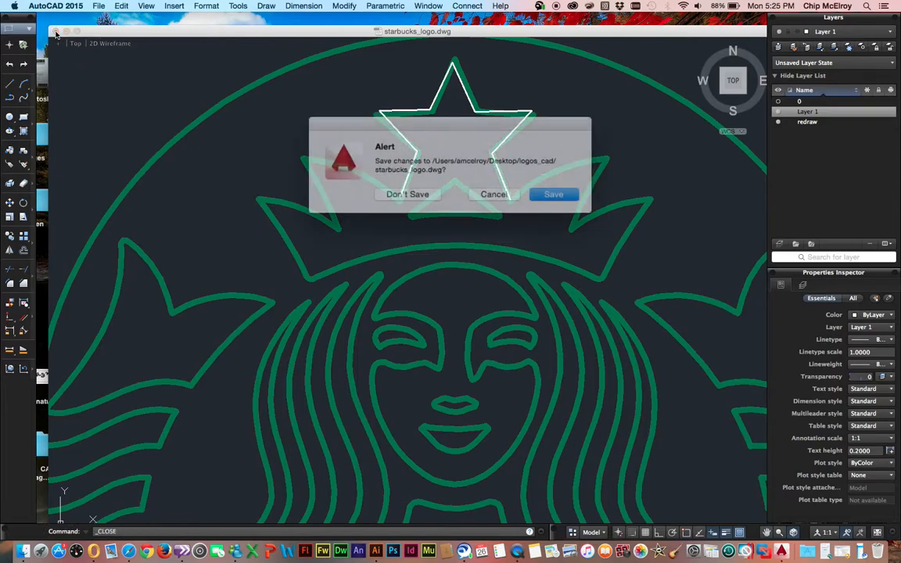
pyautogui.click(415, 191)
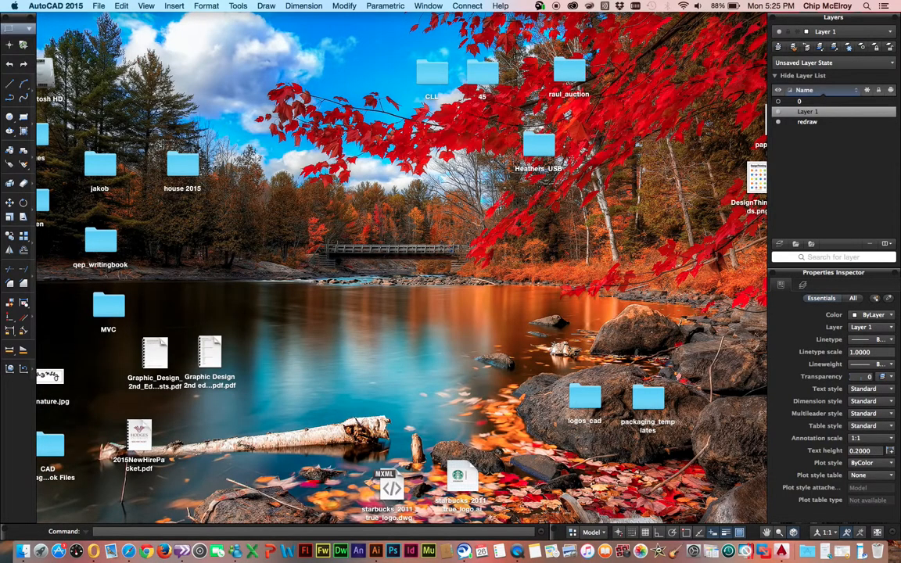
pyautogui.click(405, 253)
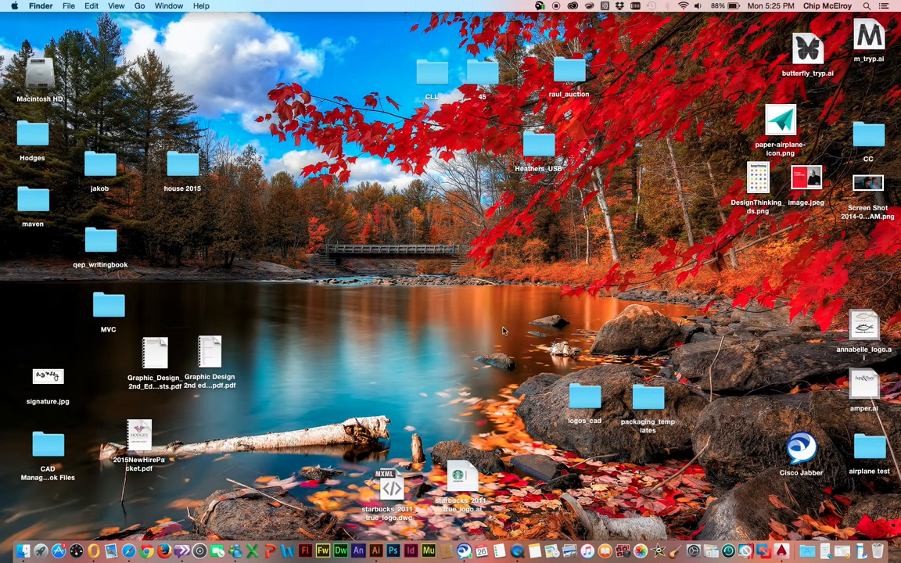
# Compress the logos_cad folder on the desktop into a ZIP archive and place the archive just above the folder.
pyautogui.click(588, 401)
pyautogui.rightClick(588, 401)
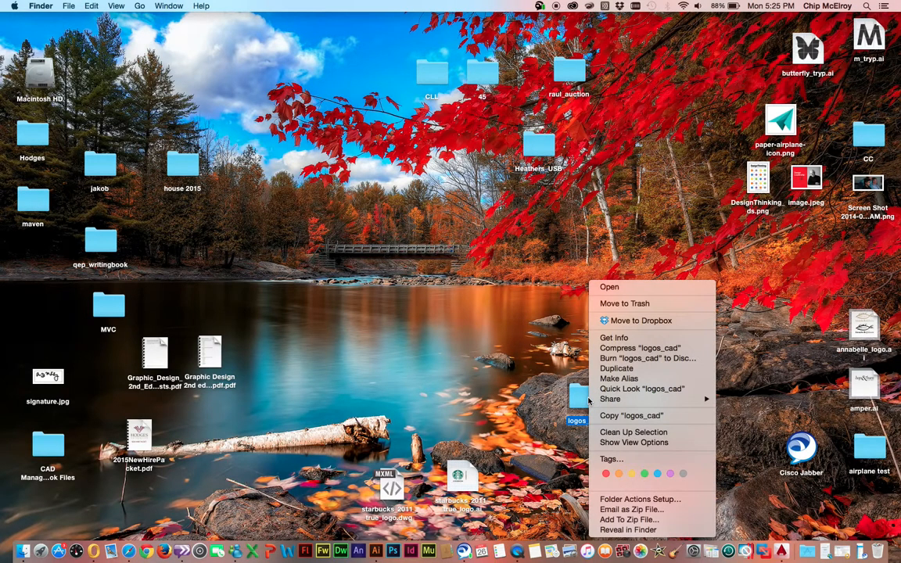
pyautogui.click(620, 349)
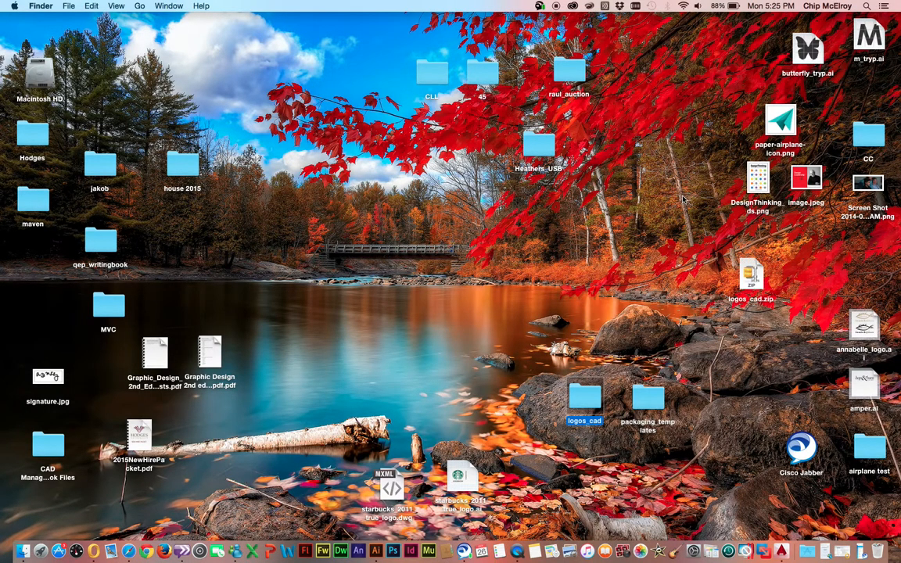
pyautogui.moveTo(755, 268); pyautogui.dragTo(572, 337)
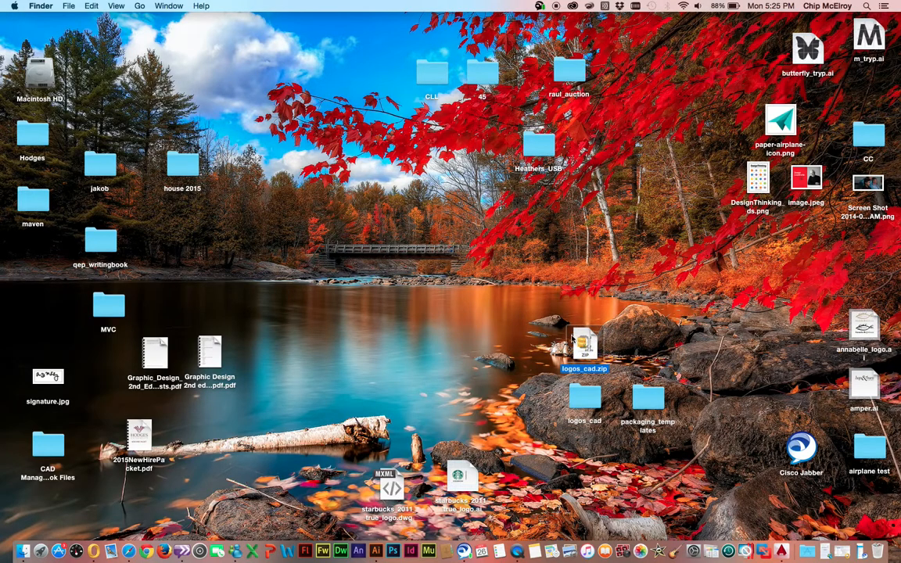
pyautogui.click(534, 321)
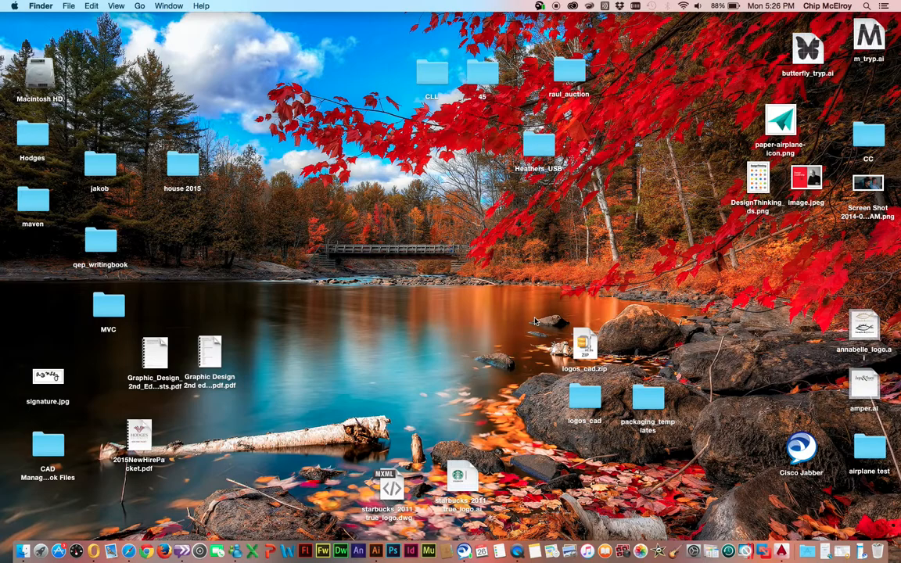